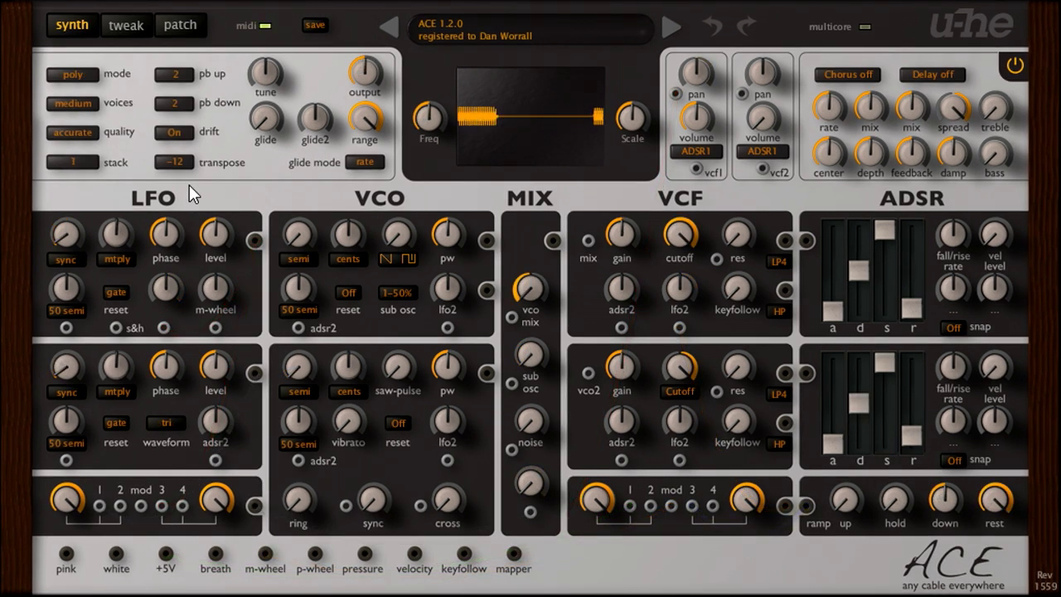
Switch the voice mode to mono and mix both VCOs at a balance of 0.00 with VCO2 tuned up in semitones
left_click(74, 78)
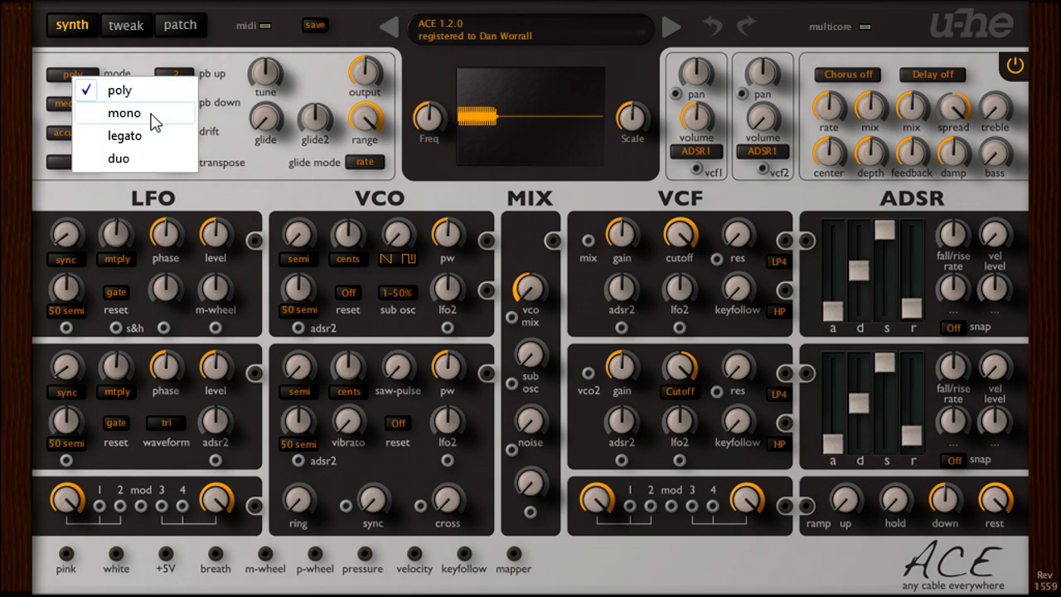
left_click(124, 113)
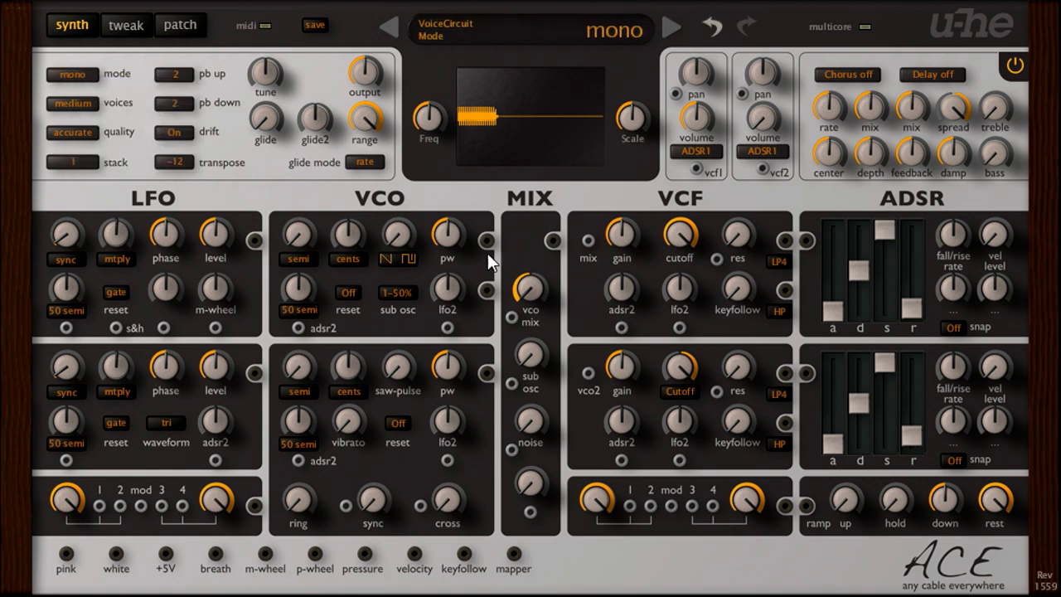
left_click_drag(534, 290, 536, 235)
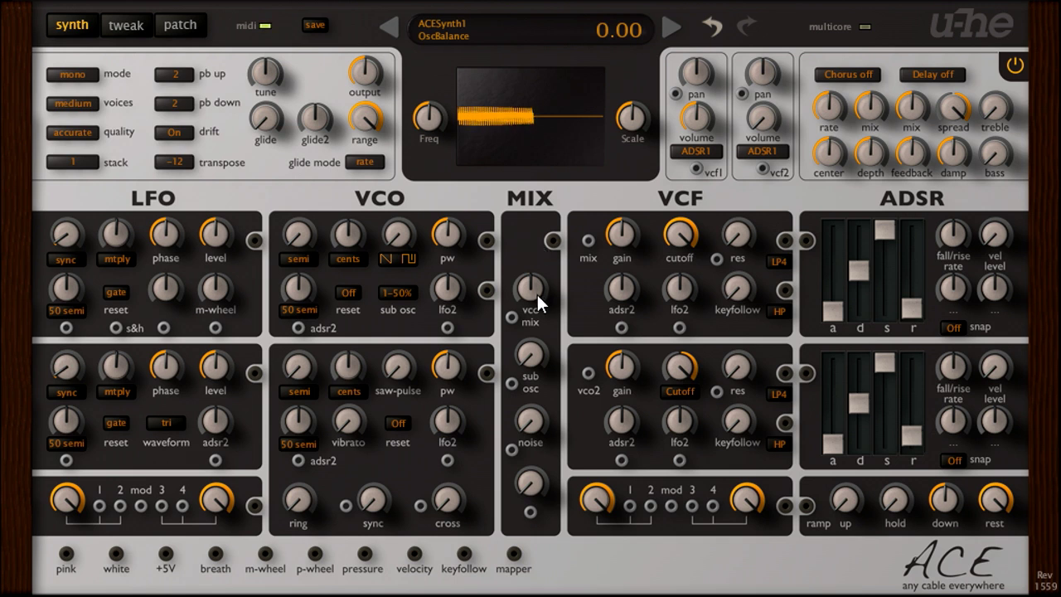
mouse_move(299, 353)
left_mouse_down()
mouse_move(299, 364)
mouse_move(300, 350)
left_mouse_up()
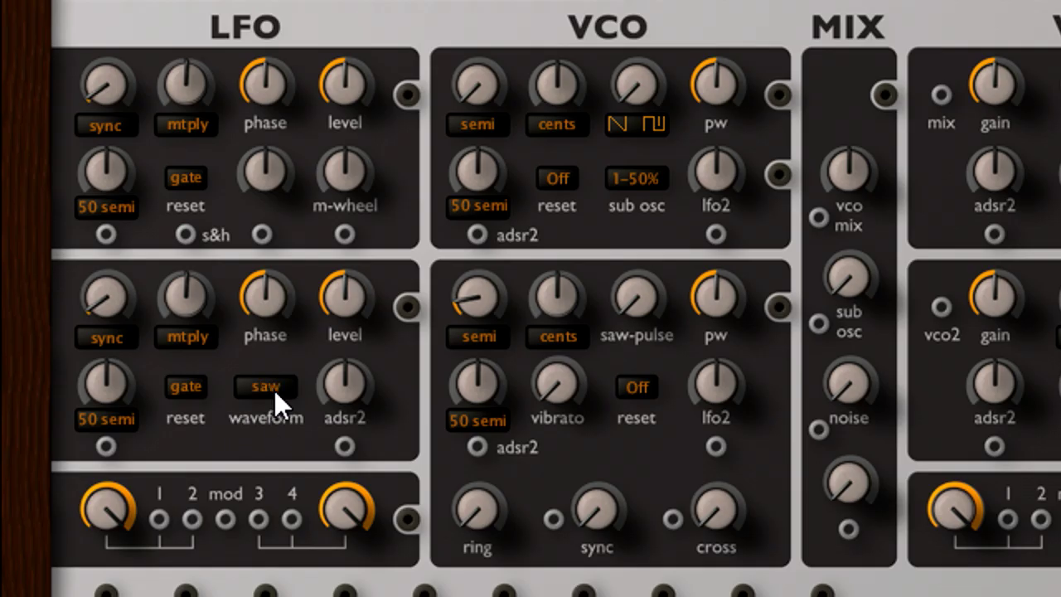
Tune LFO2 in semitones at 7.00 and patch its output into the lowest mixer channel
left_click(111, 339)
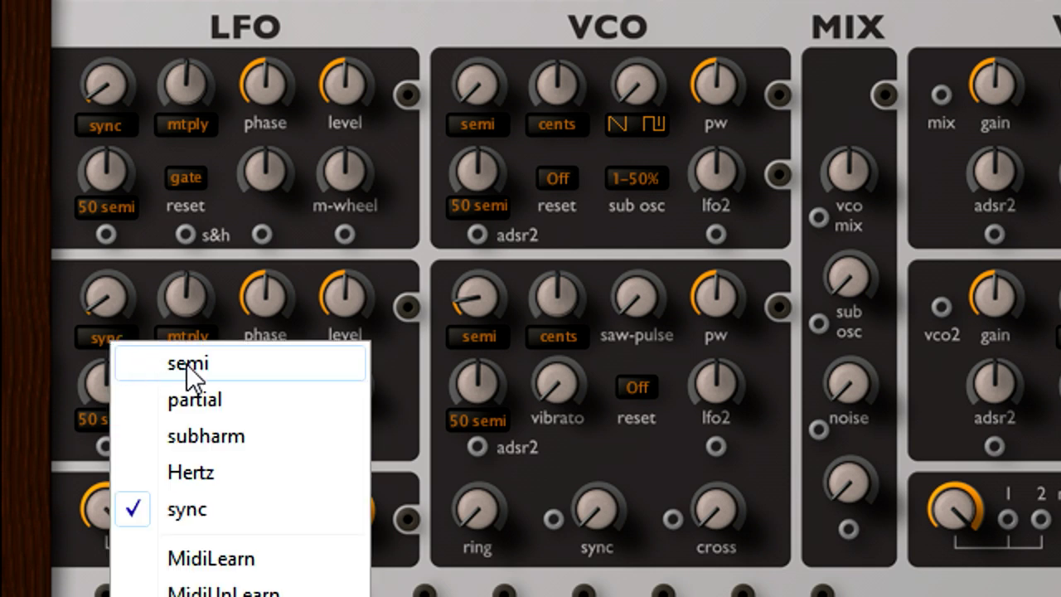
left_click(231, 364)
left_click_drag(120, 301, 118, 251)
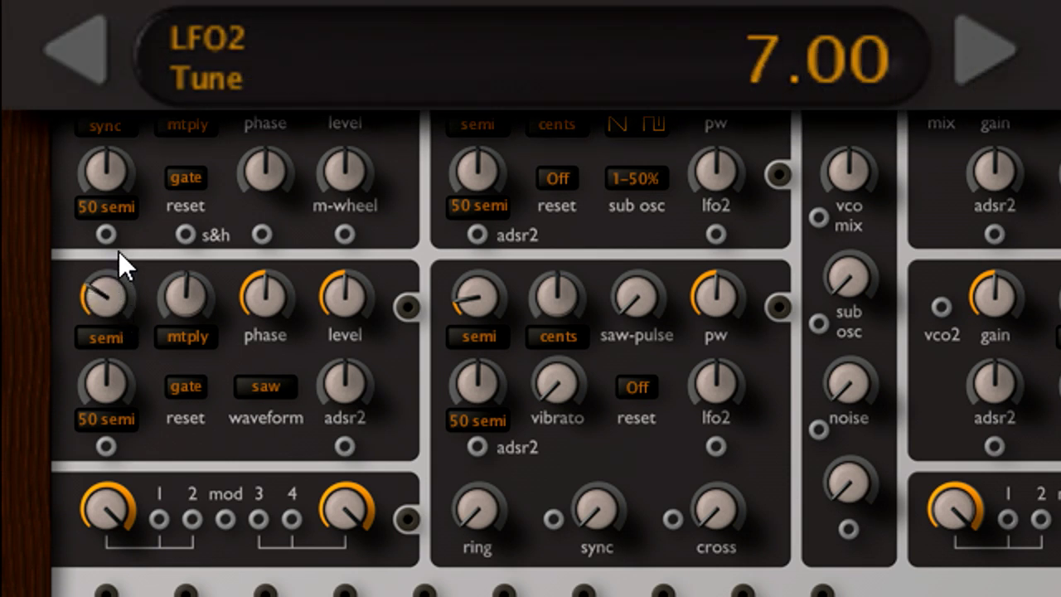
left_click_drag(416, 307, 849, 530)
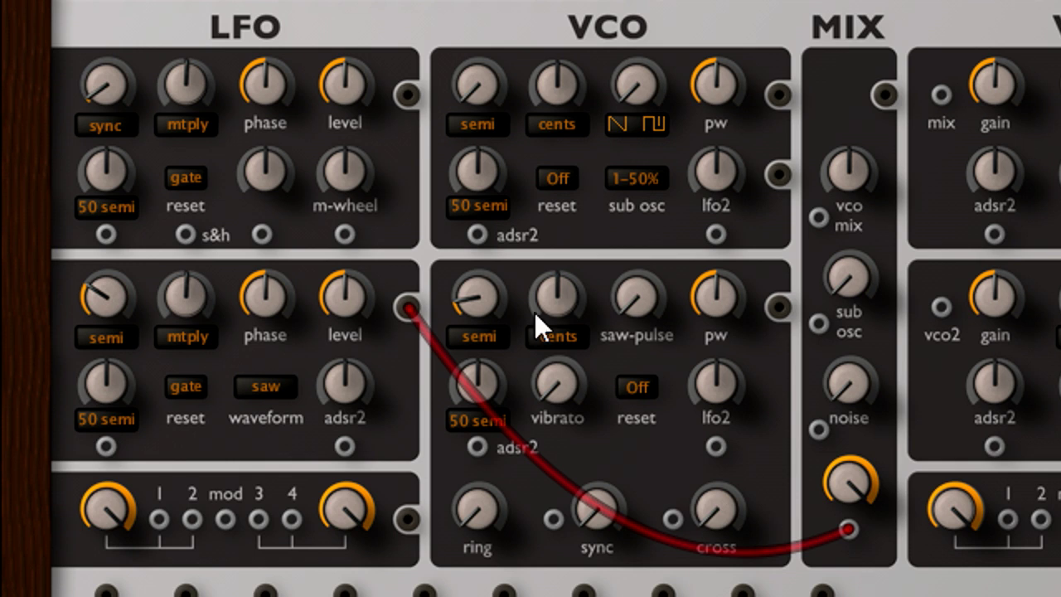
Change LFO1's rate mode to semi and raise its tune to the middle of its range
left_click(115, 125)
left_click(210, 157)
left_click_drag(125, 170, 124, 104)
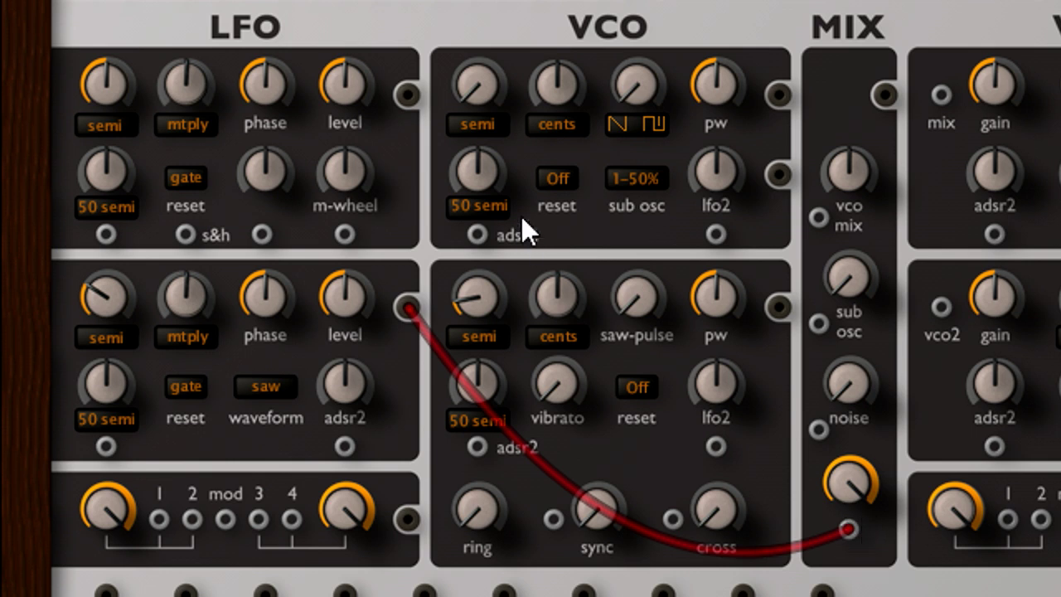
Patch LFO1 into input 1 and LFO2 into input 4 of the LFO section's multiplex, and its output into the lowest mixer channel
left_click_drag(408, 95, 160, 520)
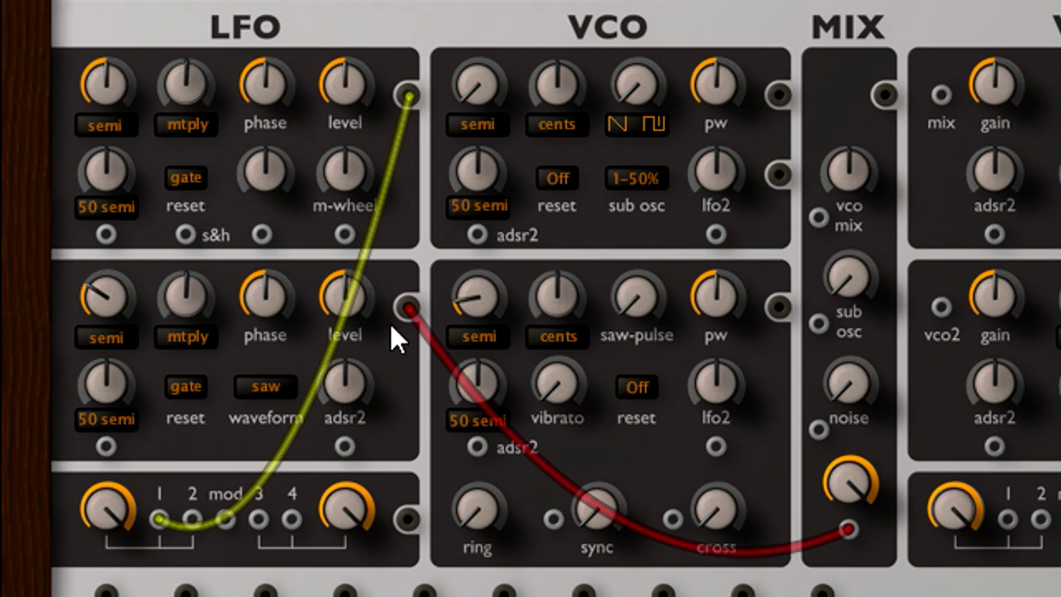
left_click_drag(410, 308, 293, 515)
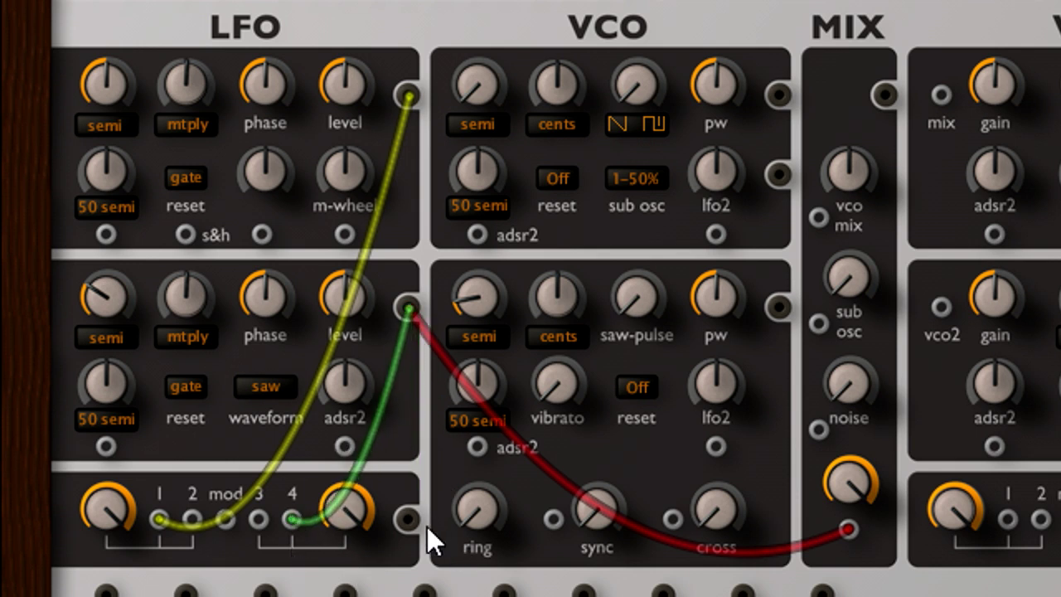
left_click_drag(408, 519, 850, 530)
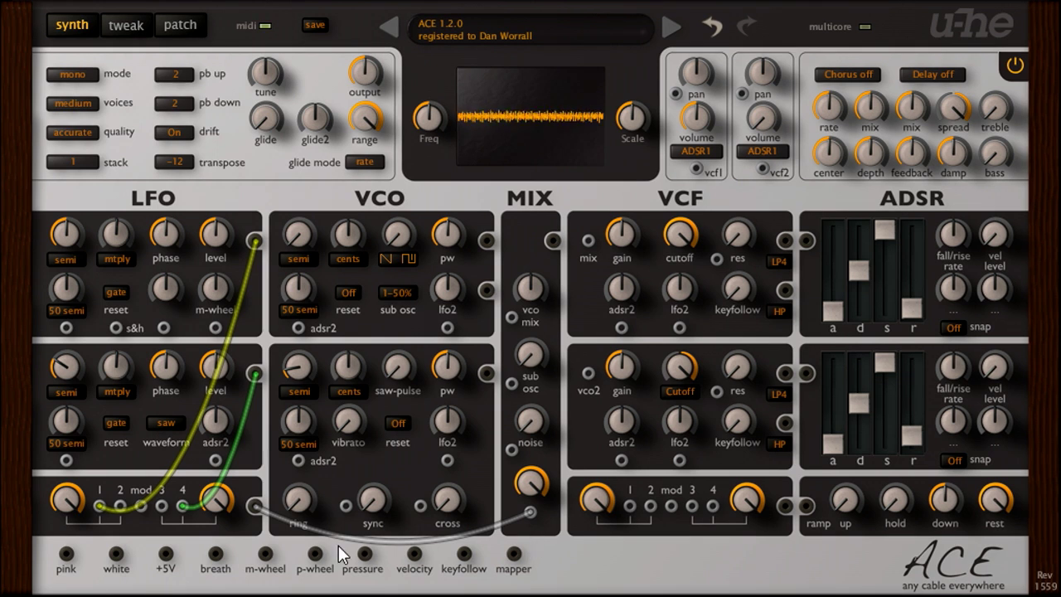
left_click_drag(223, 501, 232, 474)
left_click_drag(79, 495, 78, 447)
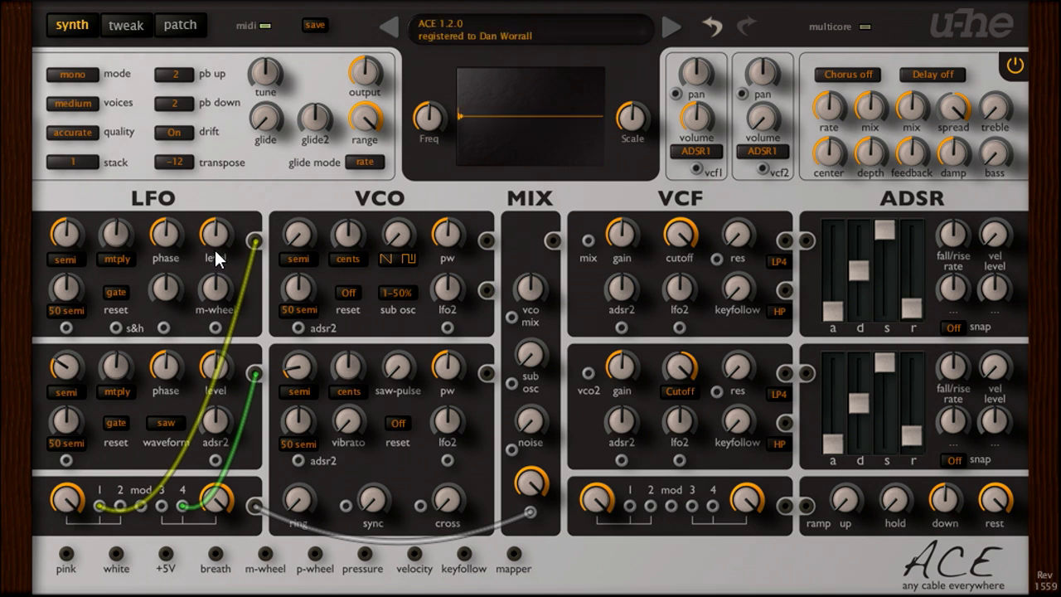
Patch LFO1's output into the vcf1 output channel and lower the oscilloscope's frequency below -3.00
left_click_drag(256, 239, 703, 169)
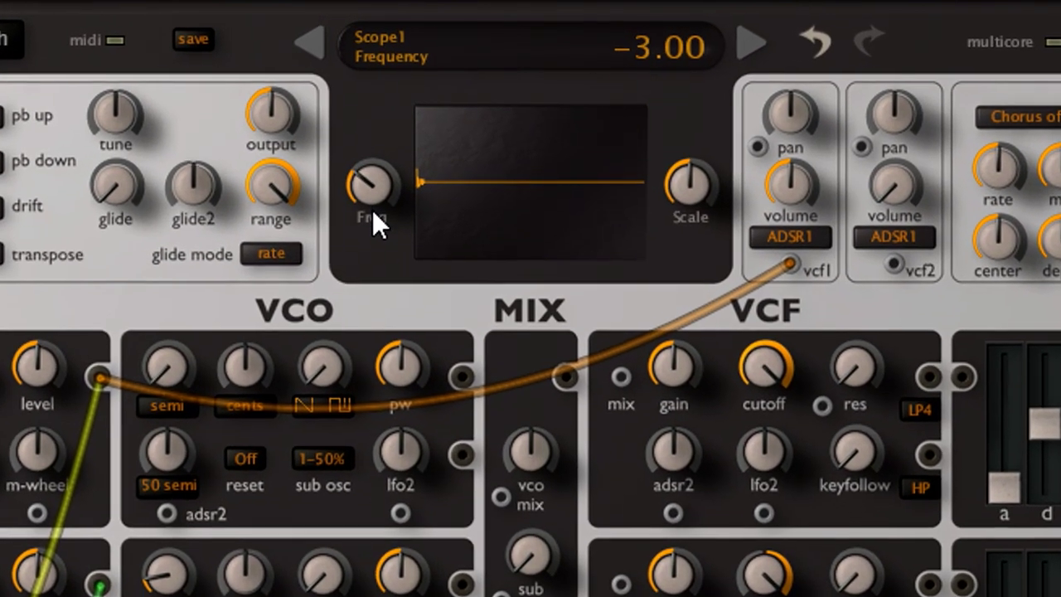
left_click_drag(432, 134, 430, 141)
left_click_drag(370, 230, 370, 243)
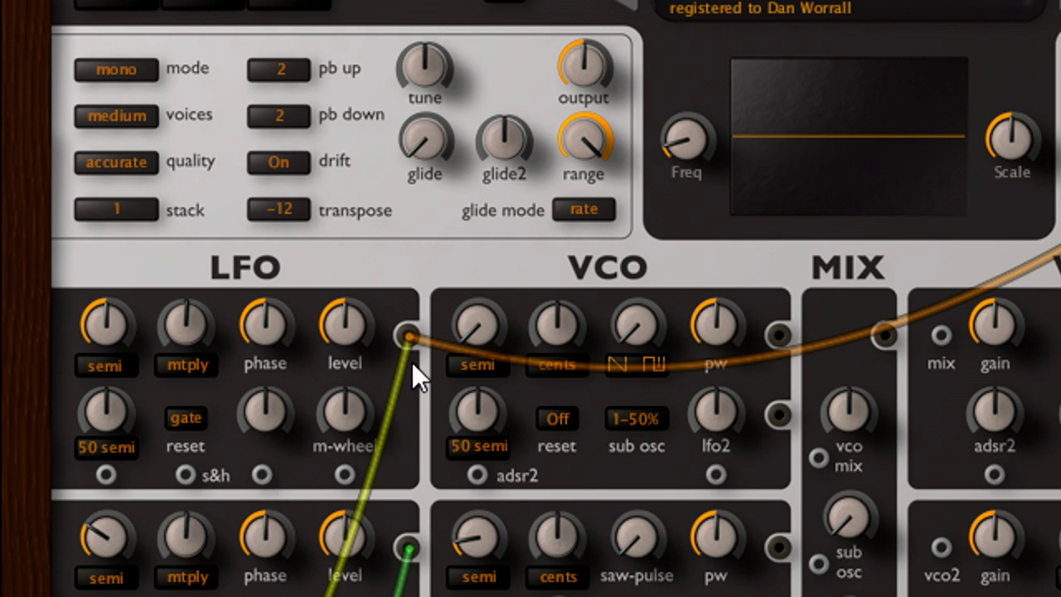
Patch LFO1's output into its own phase modulation input at full depth and unplug its cable from the vcf1 output channel
left_click_drag(345, 399, 261, 473)
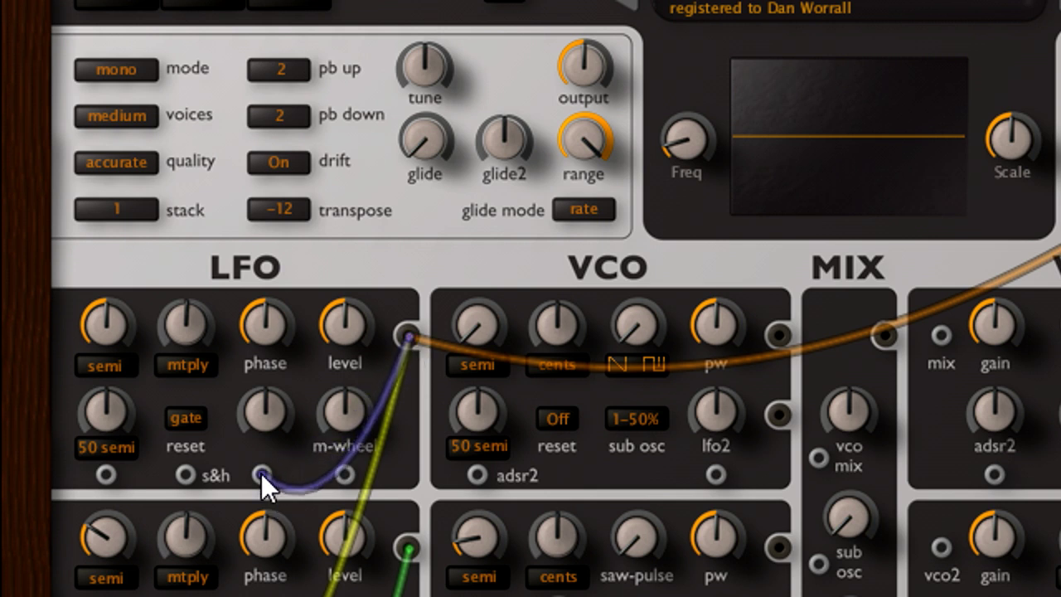
left_click_drag(268, 407, 257, 236)
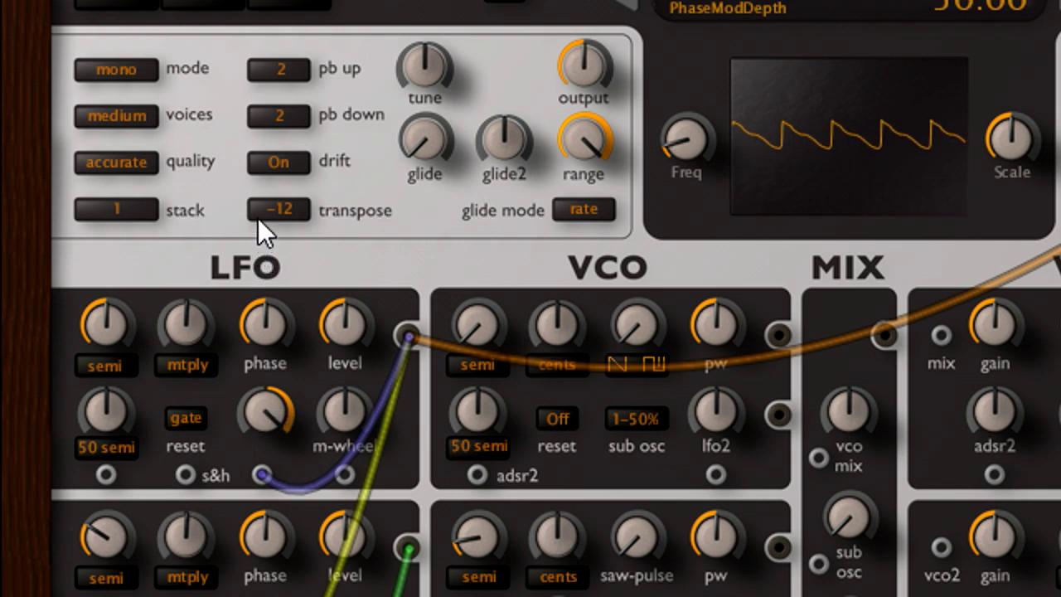
left_click_drag(260, 200, 259, 197)
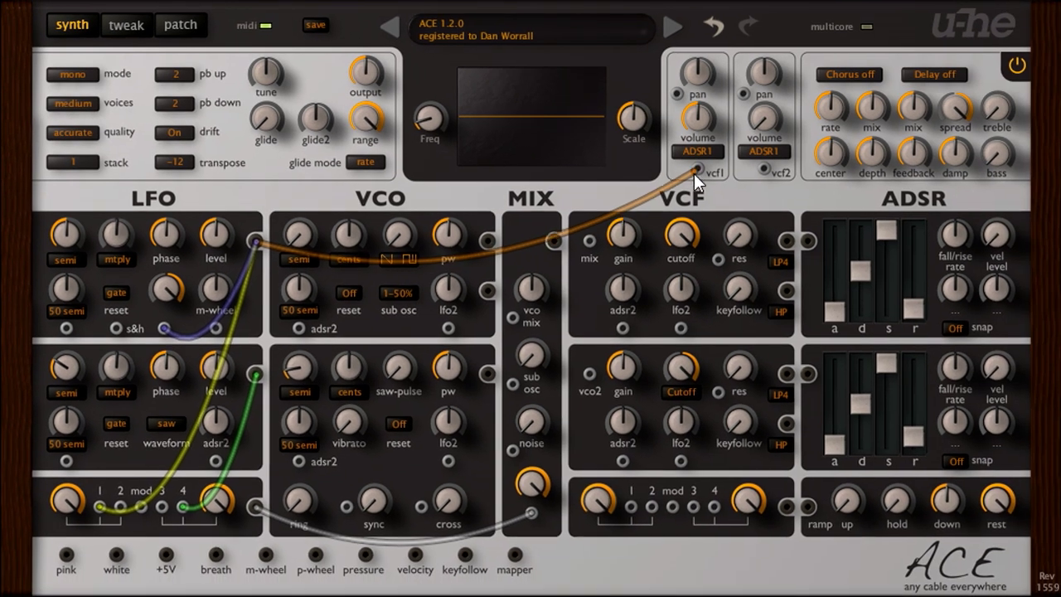
left_click_drag(763, 176, 695, 202)
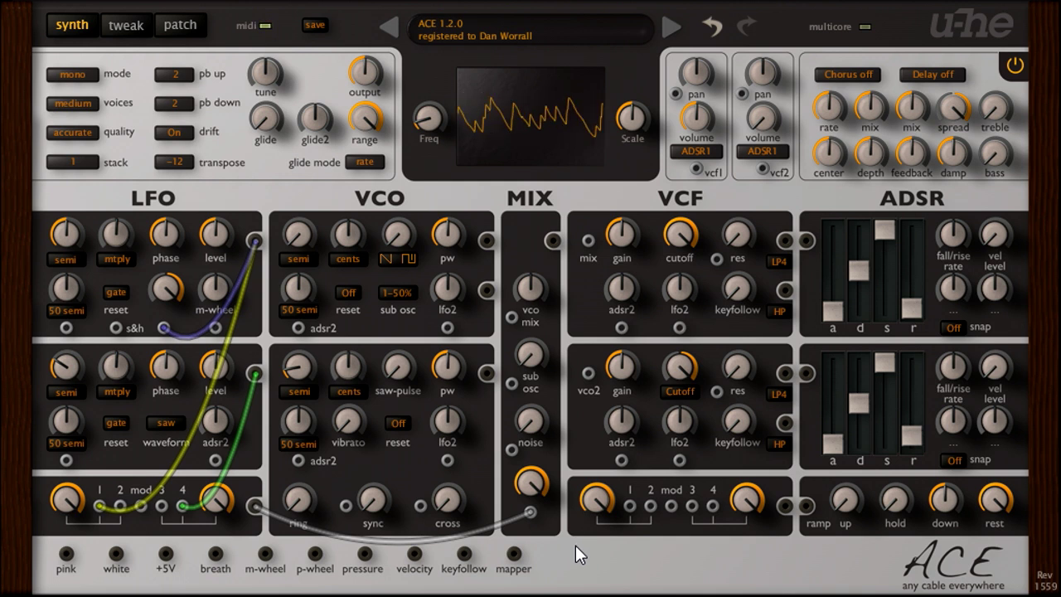
Bring up the mixer's sub oscillator, and set VCF1's gain just above midpoint, its cutoff halfway and its adsr2 modulation to 142.00
mouse_move(537, 347)
left_click_drag(537, 347, 548, 262)
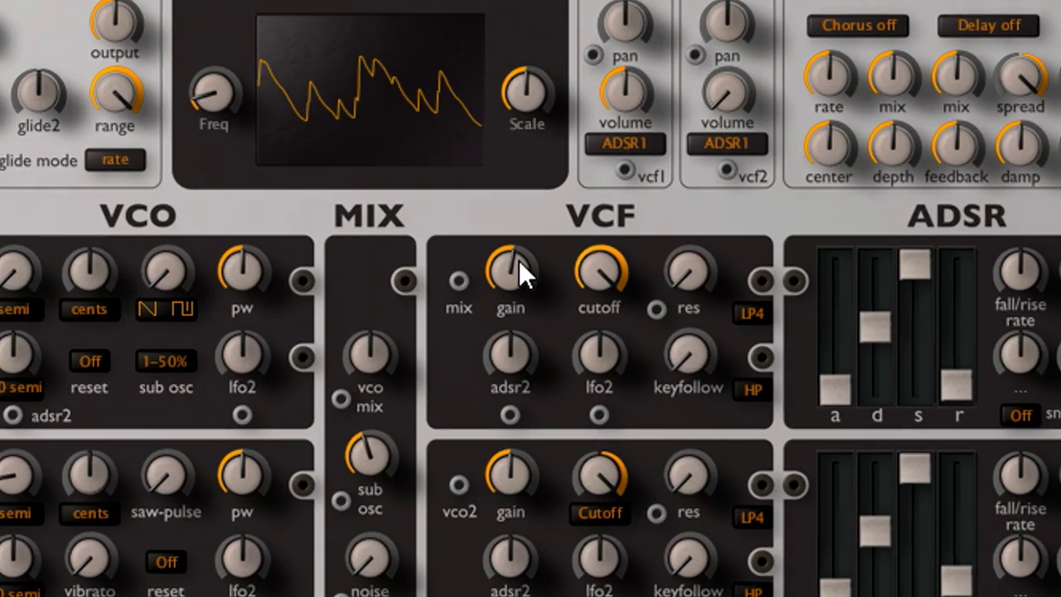
left_click_drag(519, 260, 507, 132)
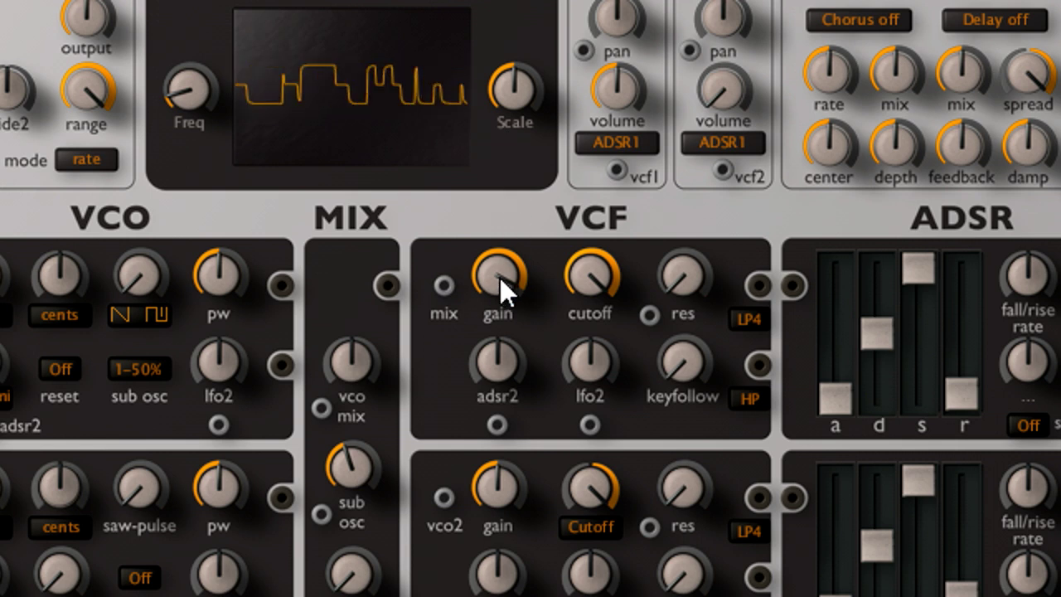
left_click_drag(500, 279, 504, 397)
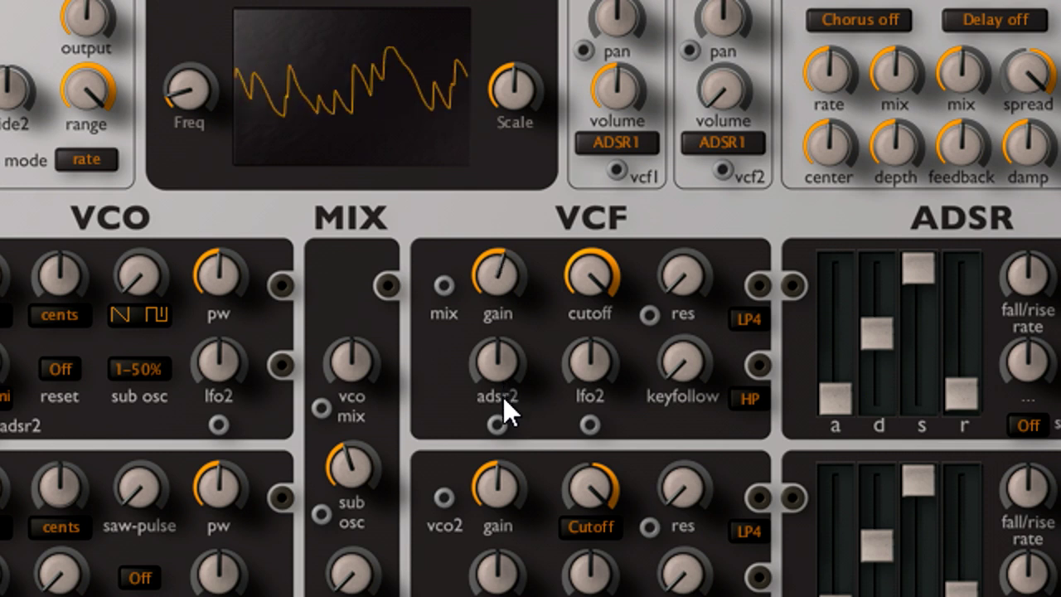
left_click_drag(596, 293, 593, 408)
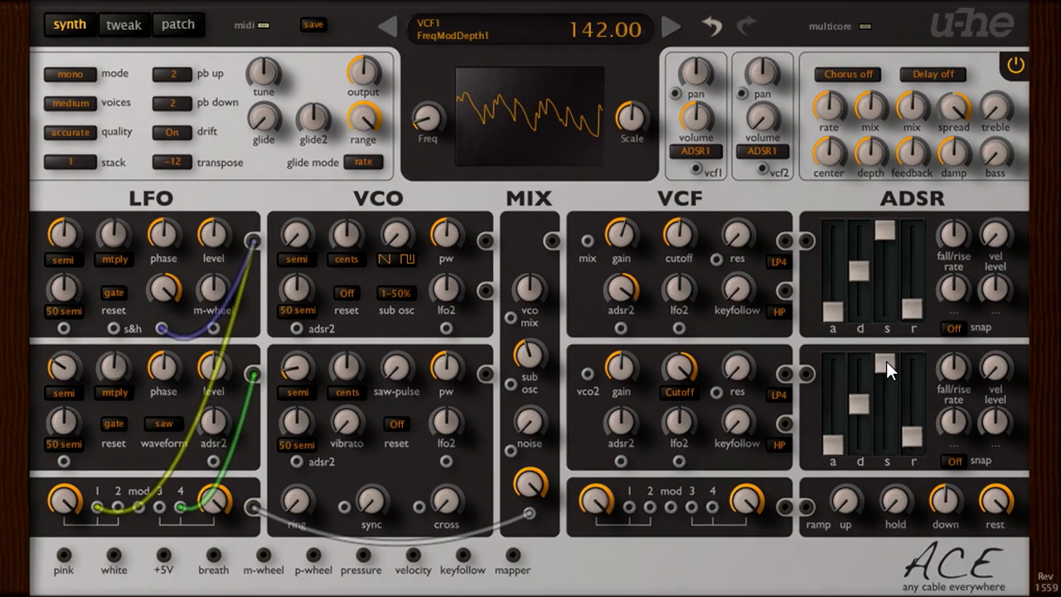
Shape ADSR2 with sustain at 0.00, decay at 29.00, snap on and a slightly longer release
left_click_drag(918, 479, 923, 596)
left_click_drag(887, 440, 890, 466)
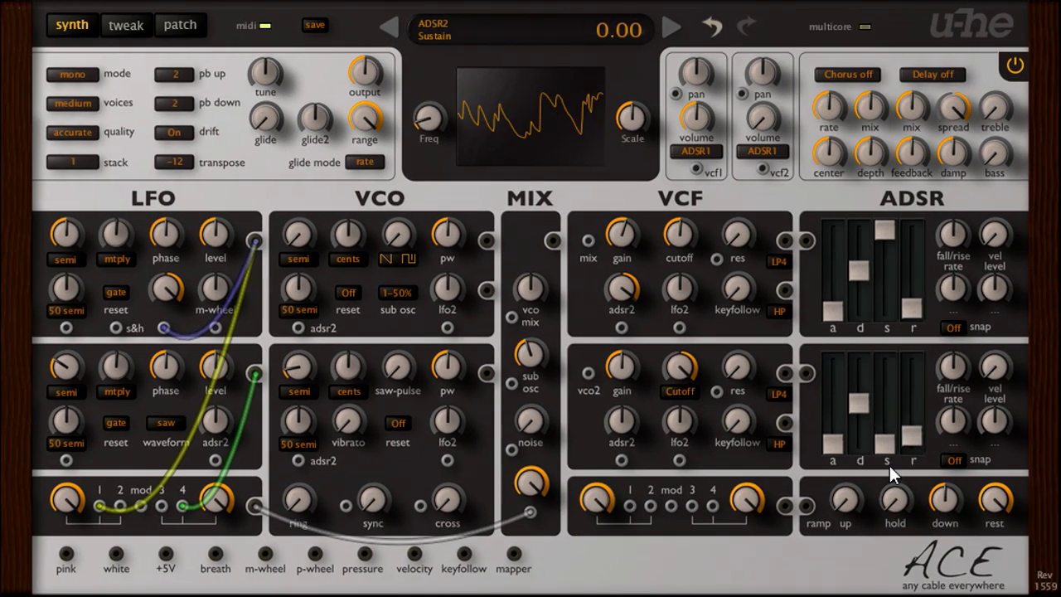
left_click_drag(861, 403, 861, 428)
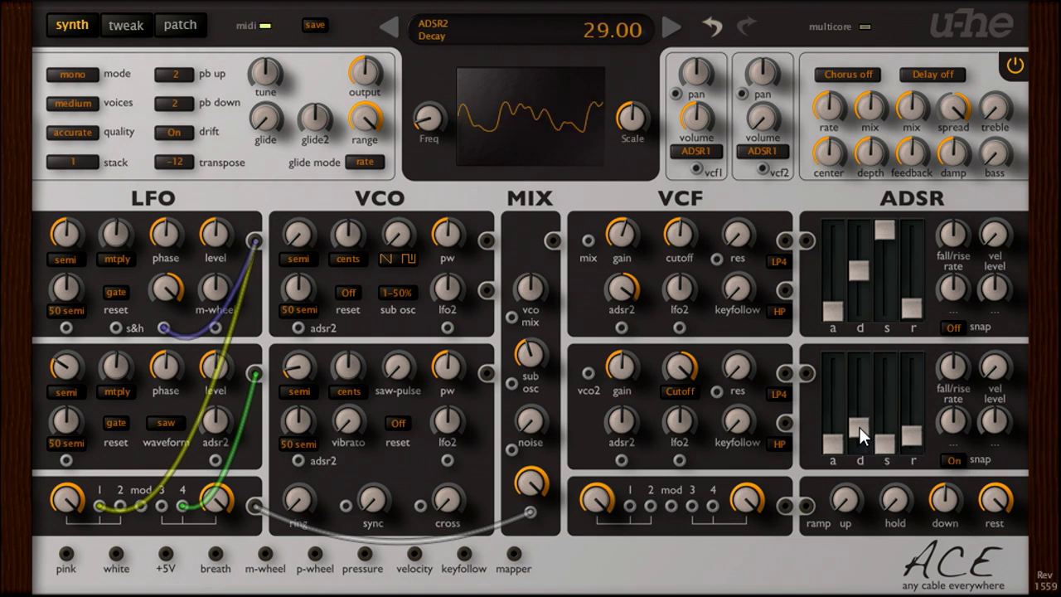
left_click_drag(911, 436, 911, 431)
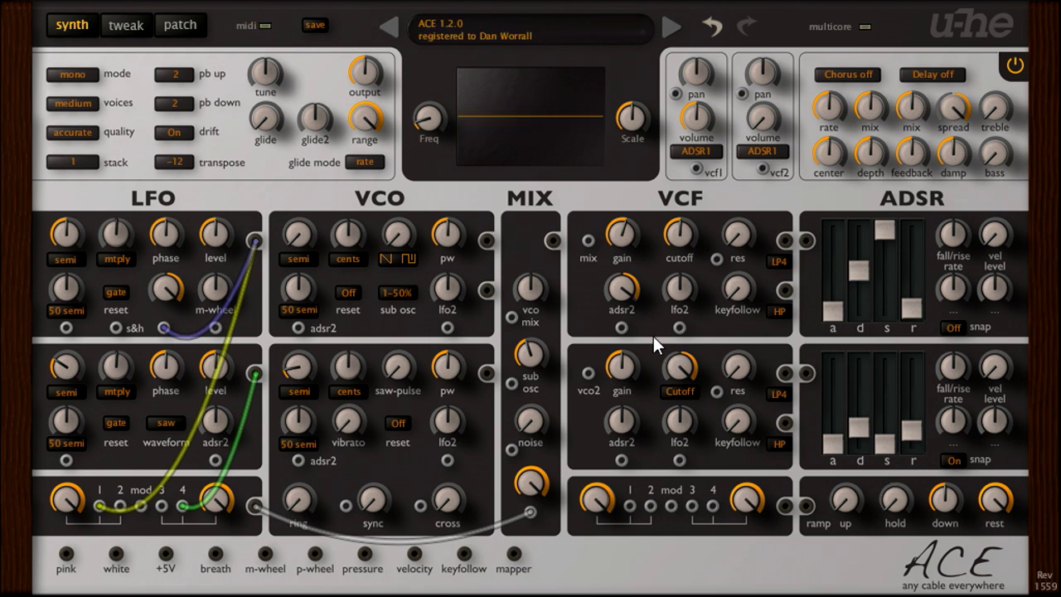
Reset VCF1's adsr2 cutoff modulation and patch the ramp generator into its lfo2 modulation input with the depth turned well up
left_click_drag(685, 300, 689, 212)
double_click(627, 289)
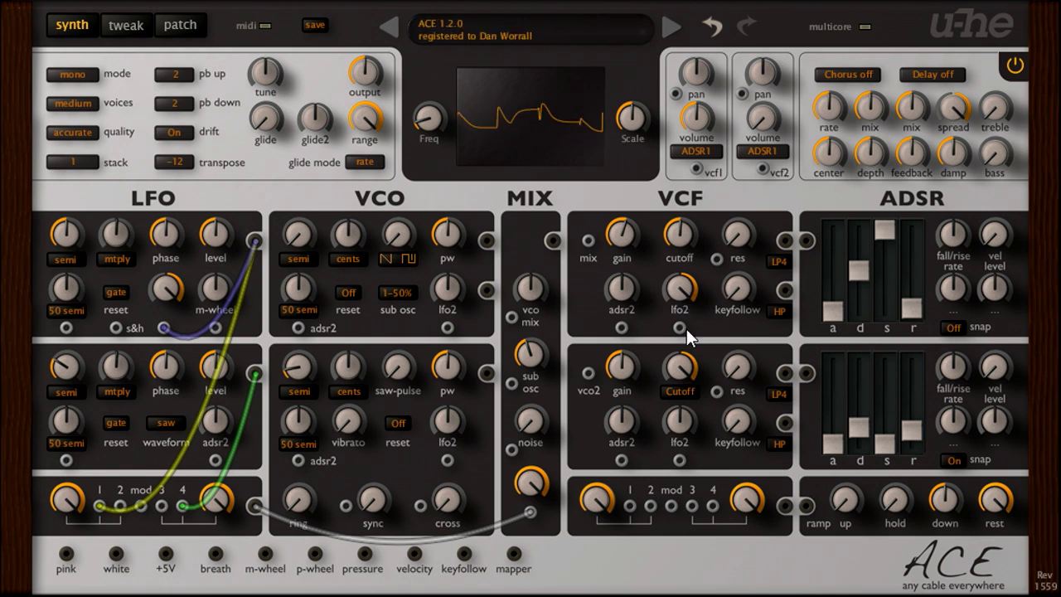
left_click_drag(804, 506, 682, 330)
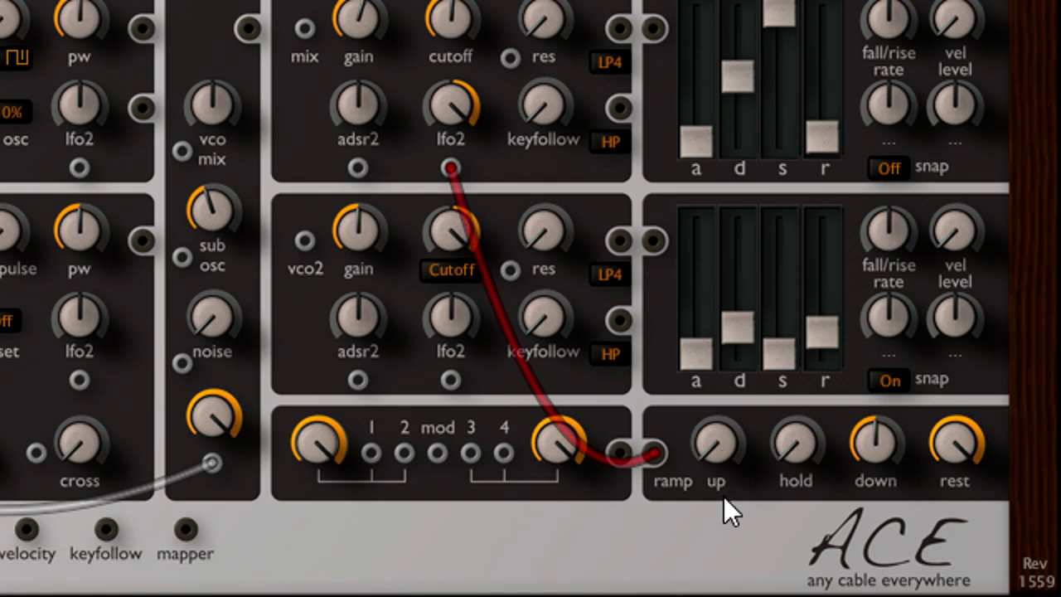
Set the ramp generator's up and down times to about a third, with hold at 0.00 and rest at minimum
left_click_drag(717, 437, 720, 317)
left_click_drag(896, 435, 882, 510)
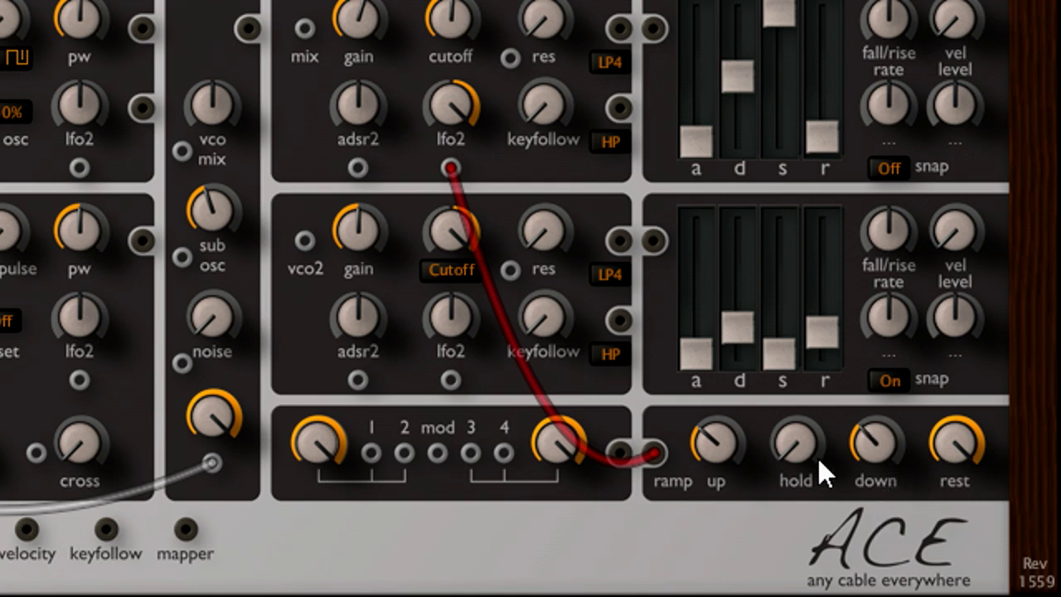
left_click_drag(801, 442, 808, 397)
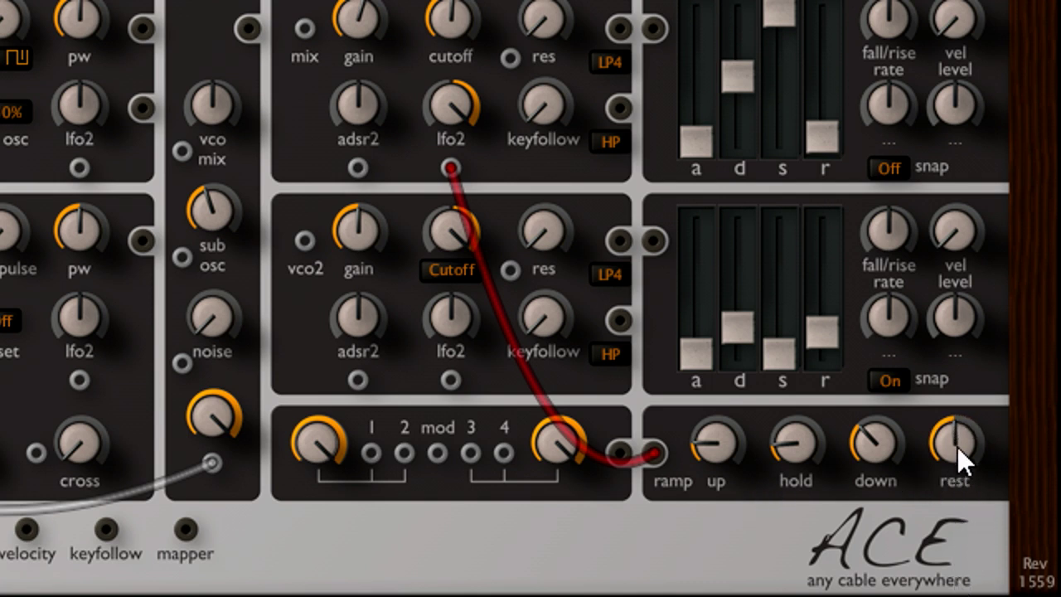
left_click_drag(956, 449, 959, 551)
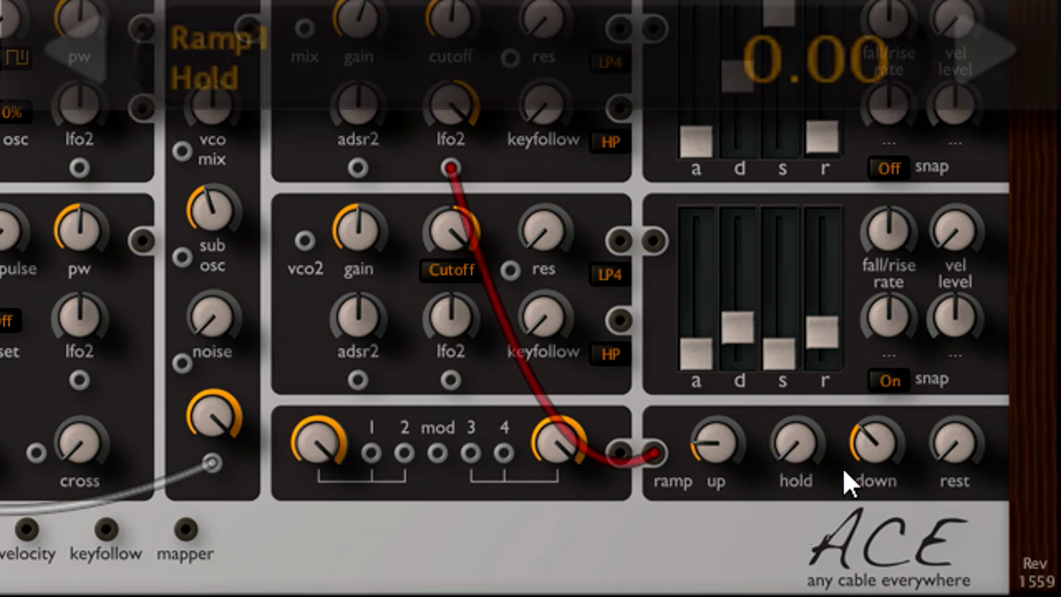
left_click_drag(873, 440, 874, 443)
left_click_drag(715, 436, 712, 392)
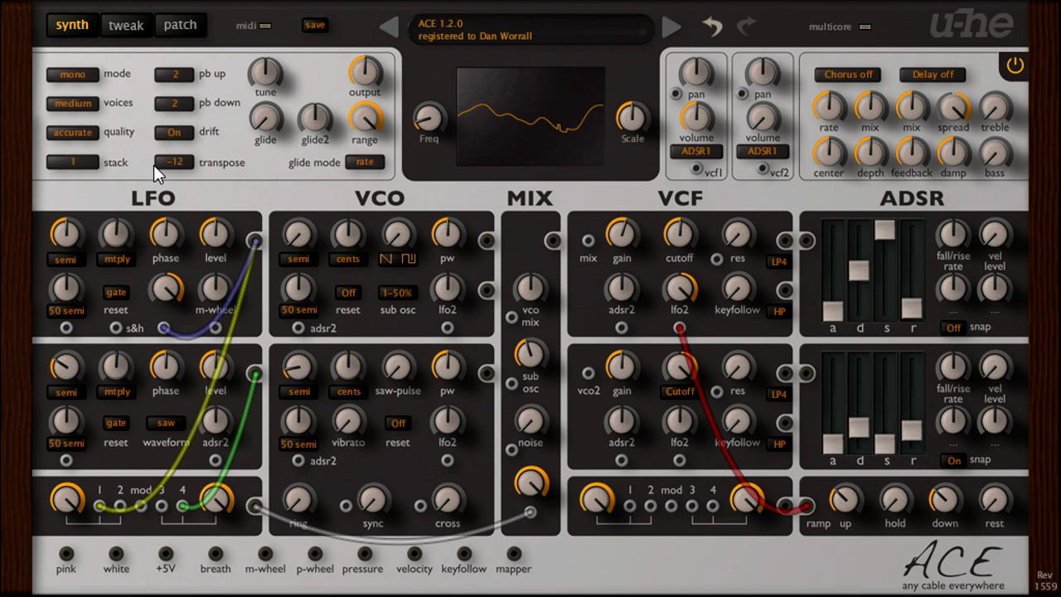
Set the ramp clock to 1/4 sync in the envelope tweaks and return to the synth view
left_click(128, 27)
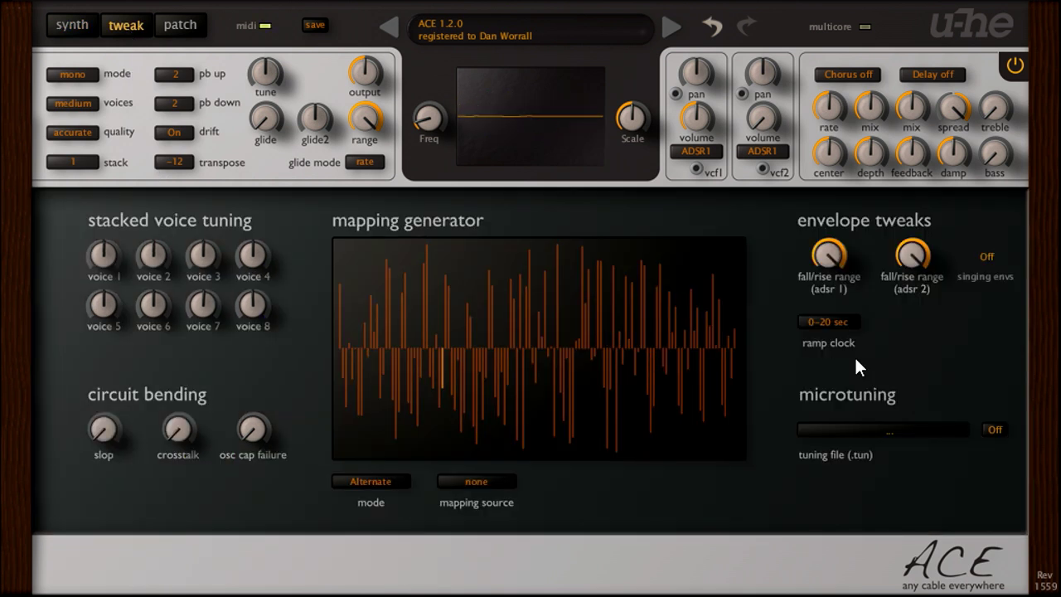
left_click(829, 321)
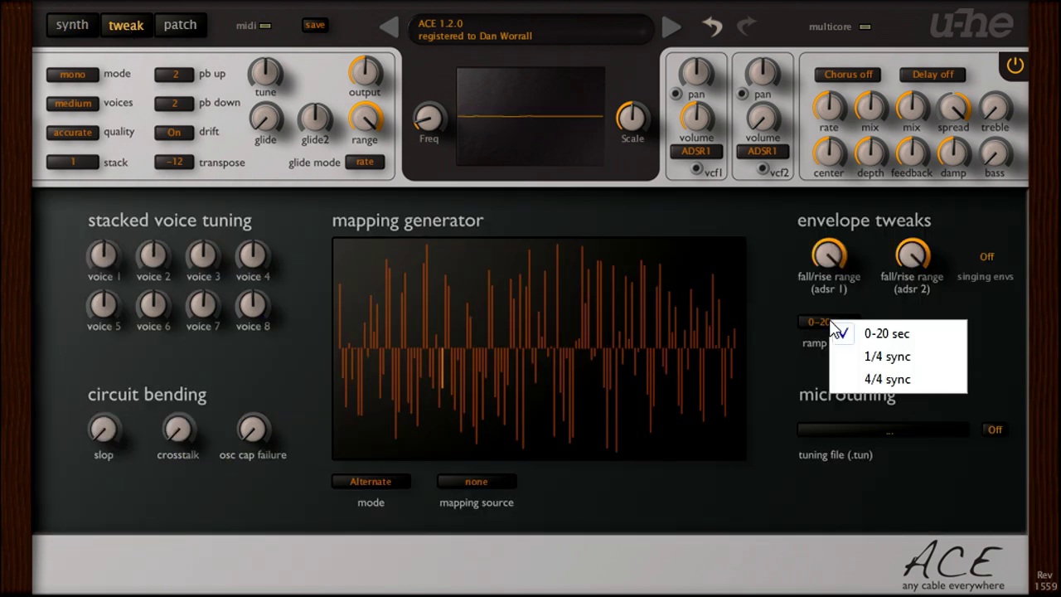
left_click(924, 367)
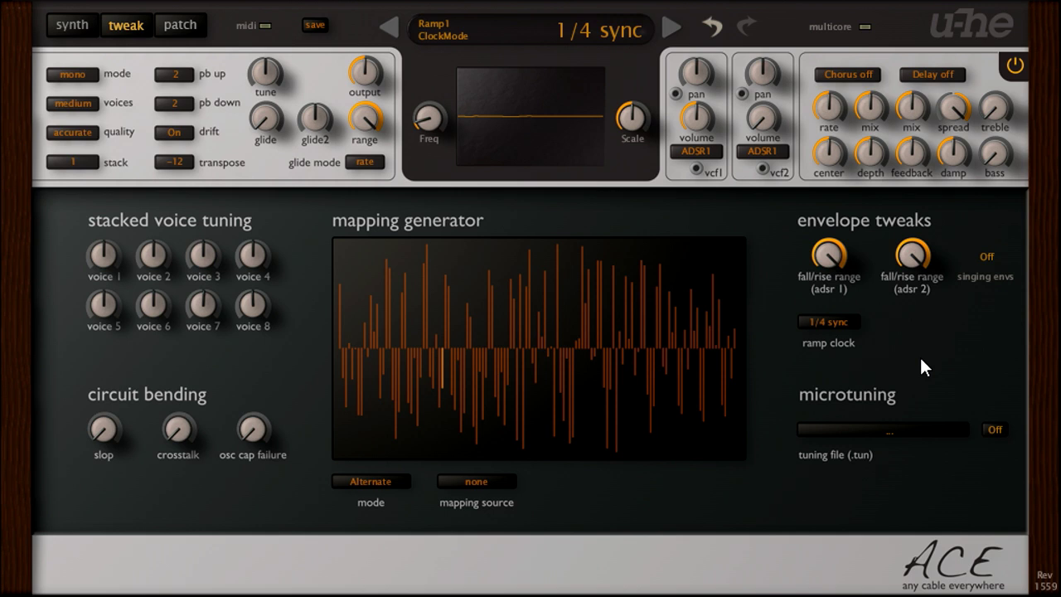
left_click(78, 26)
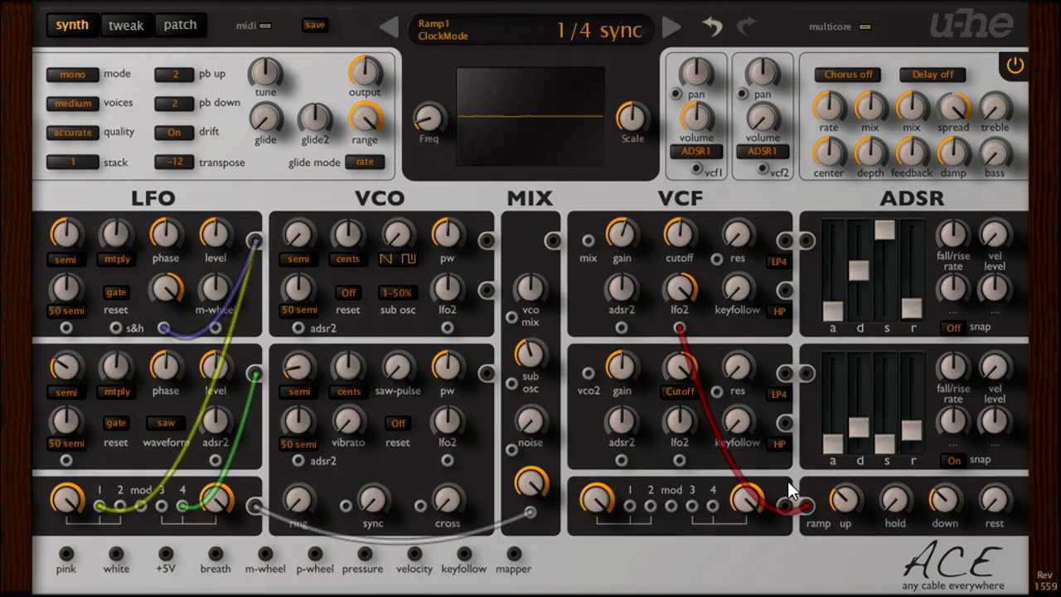
Shorten the ramp generator's down time slightly and reduce its up time to the minimum
left_click_drag(852, 493, 851, 509)
left_click_drag(939, 510, 945, 519)
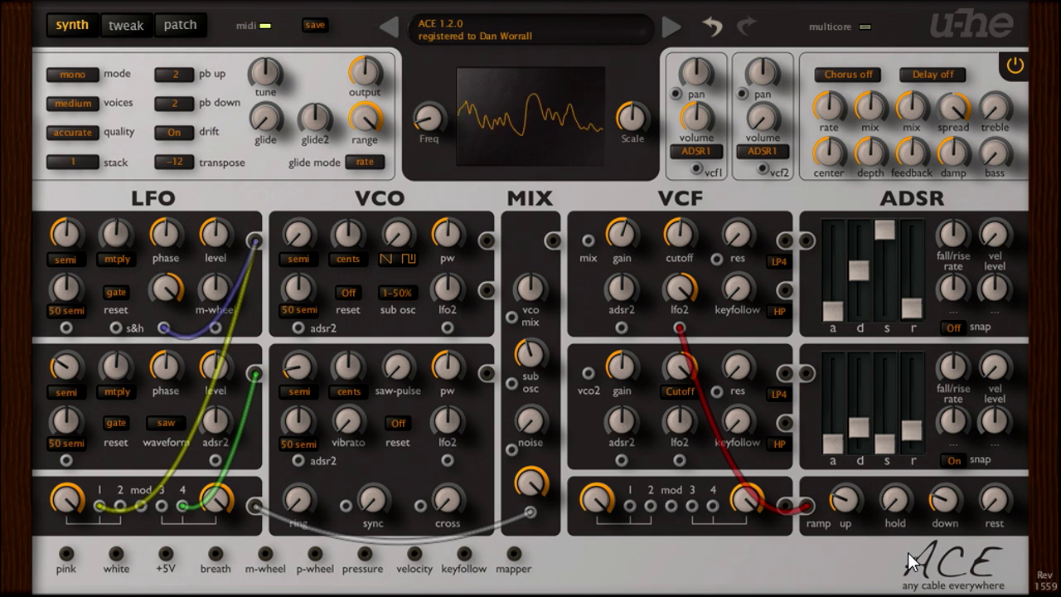
left_click_drag(847, 510, 854, 572)
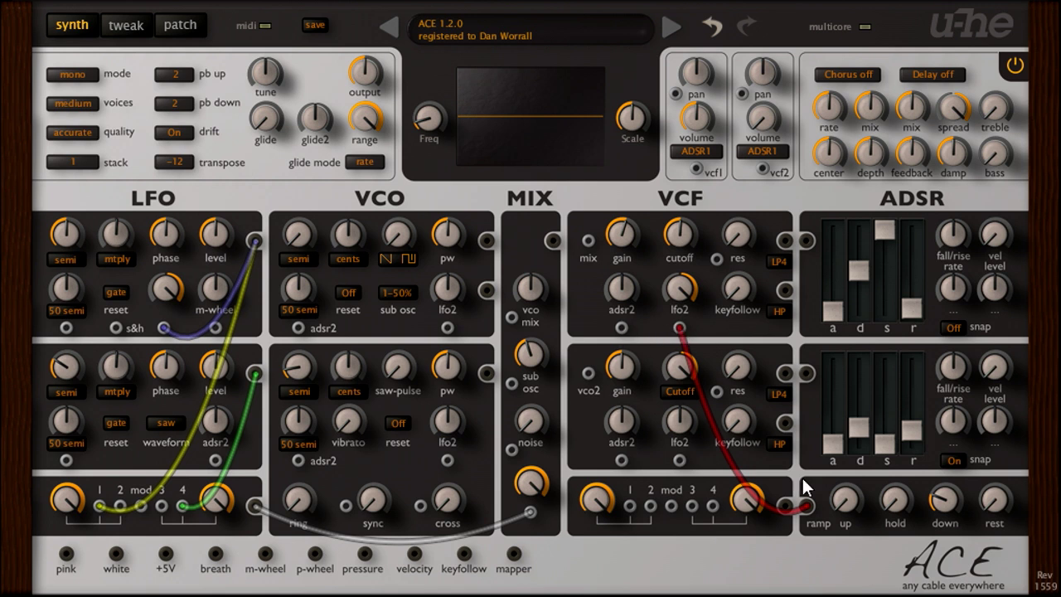
Route VCF1's lfo2 modulation through the multiplexer below VCF2, with the ramp on input 4, +5V on input 1 and m-wheel on mod
left_click_drag(804, 501, 631, 506)
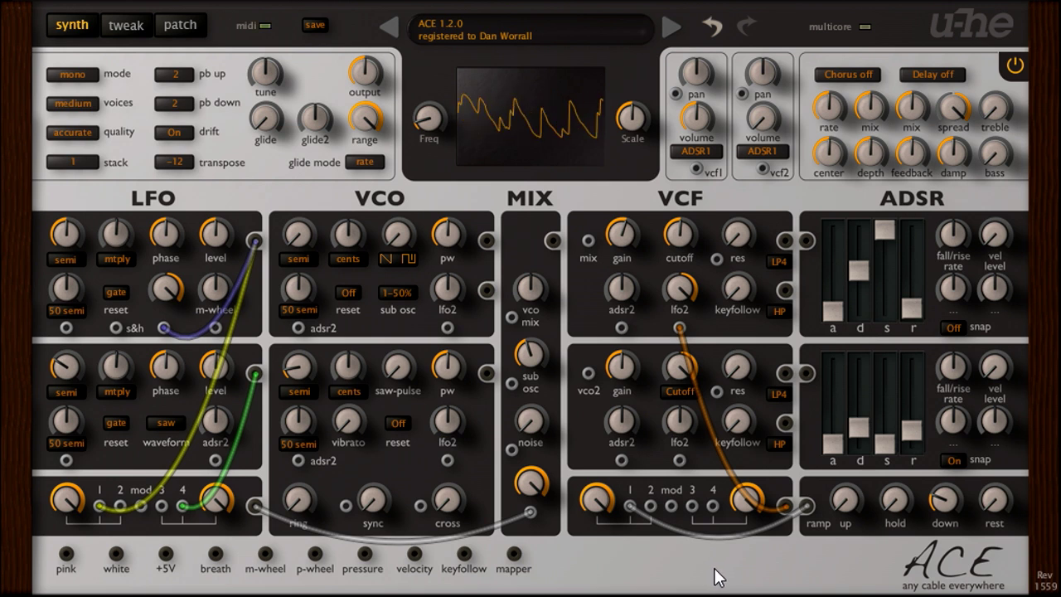
left_click_drag(266, 553, 672, 506)
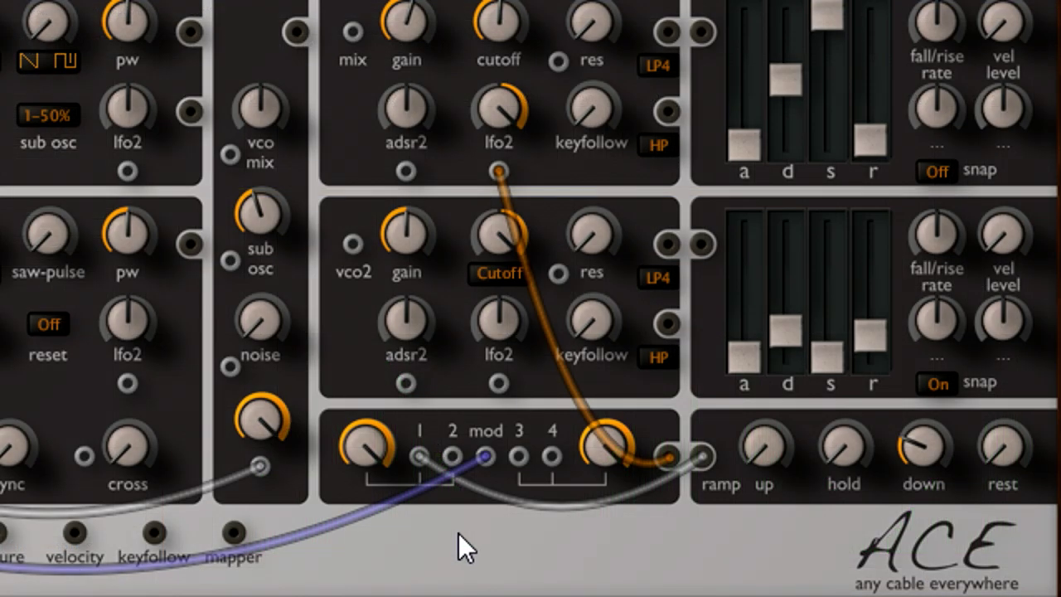
left_click_drag(419, 456, 555, 456)
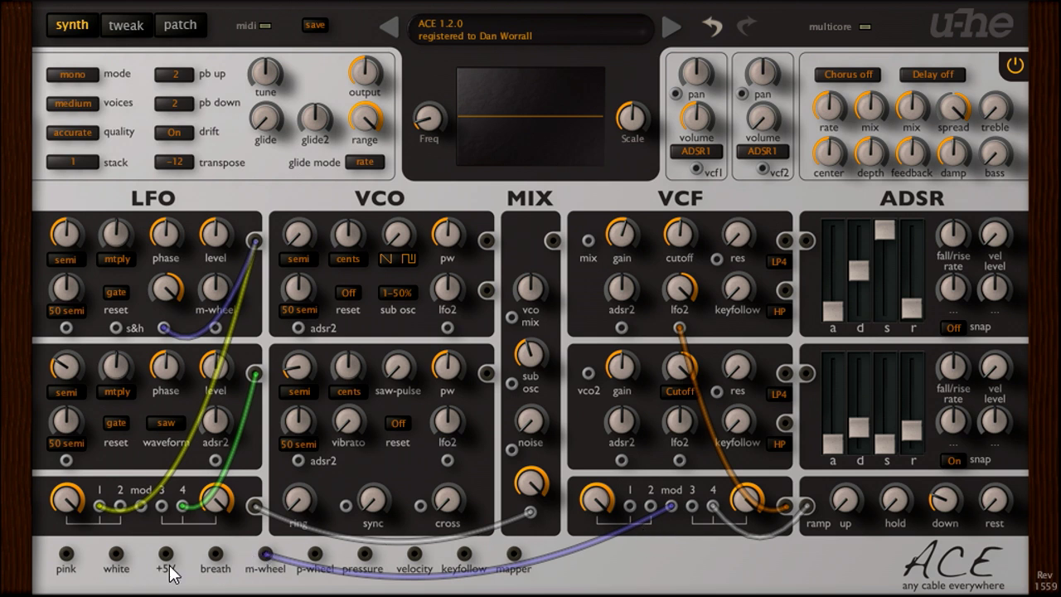
left_click_drag(166, 554, 632, 506)
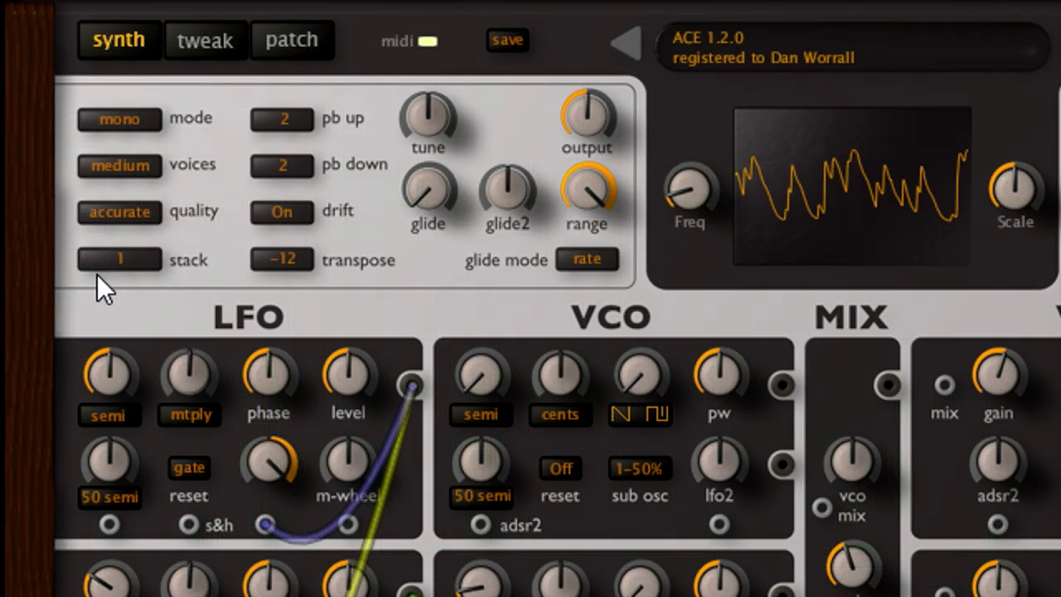
Set the default patch's voice mode to mono and its voice stack to 4
left_click(156, 264)
left_click(246, 353)
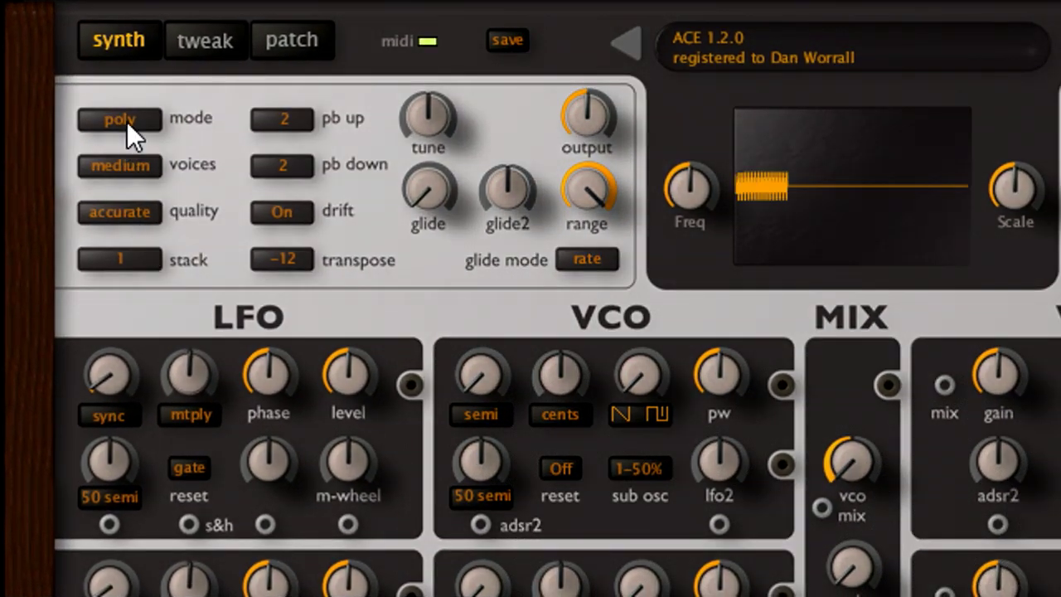
left_click(127, 120)
left_click(200, 175)
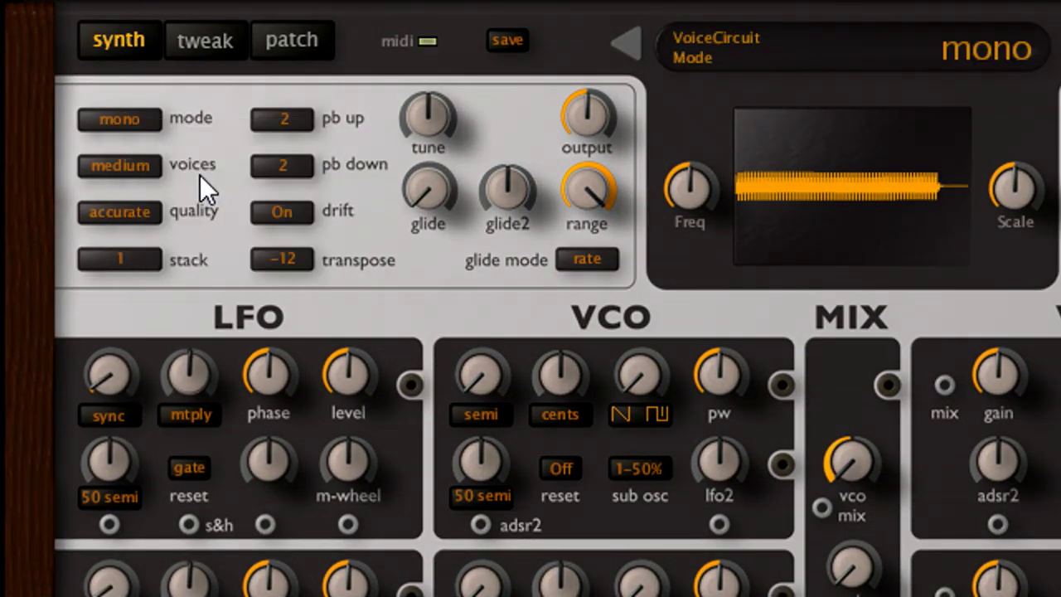
left_click(117, 261)
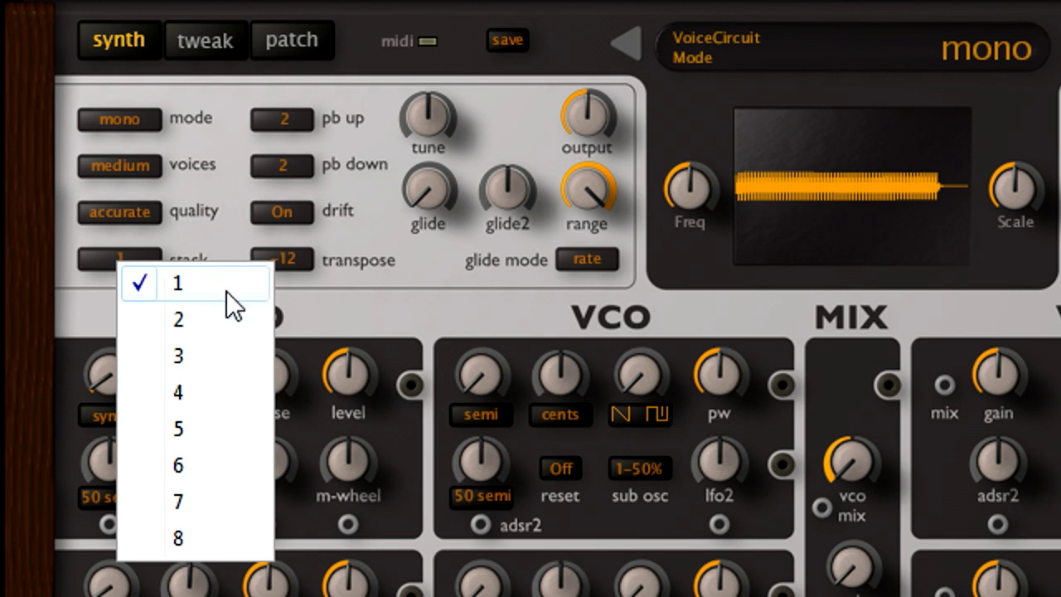
left_click(202, 387)
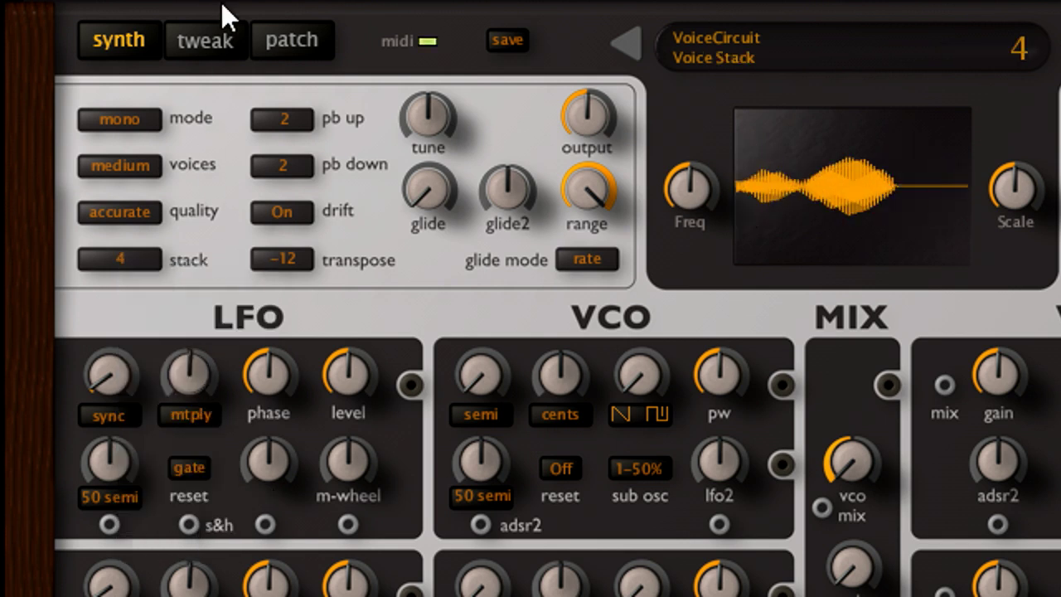
Tune stacked voice 2 to 3.00, voice 3 to 7.00 and voice 4 higher still
left_click(218, 58)
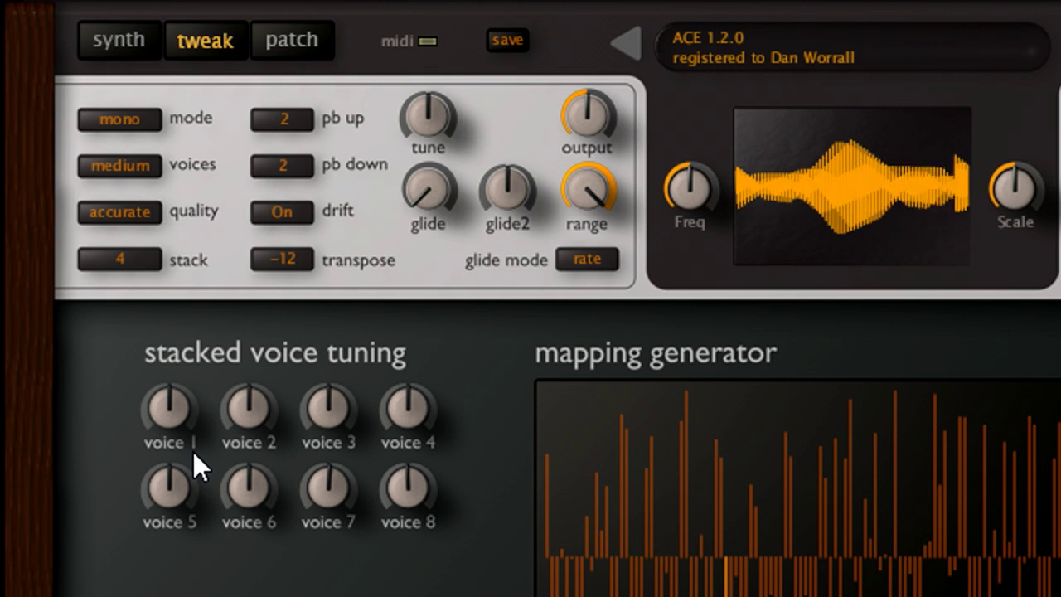
mouse_move(250, 415)
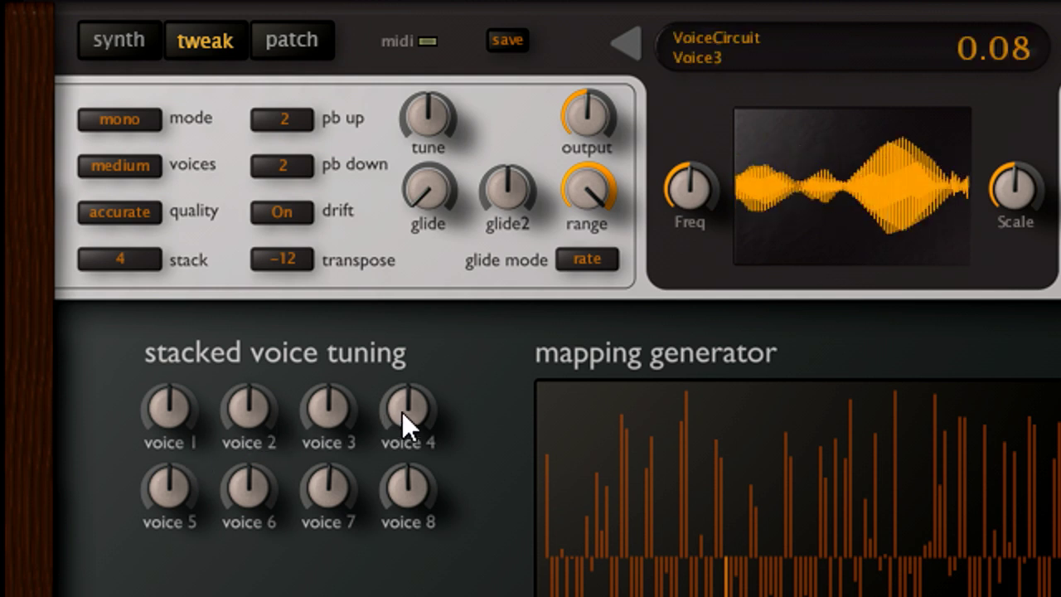
mouse_move(181, 483)
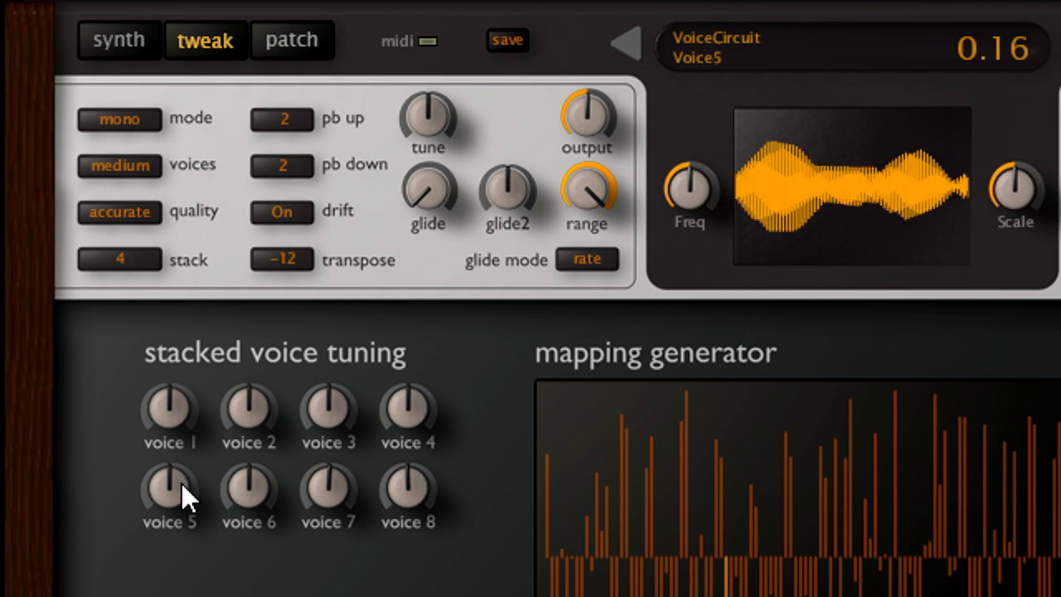
mouse_move(241, 487)
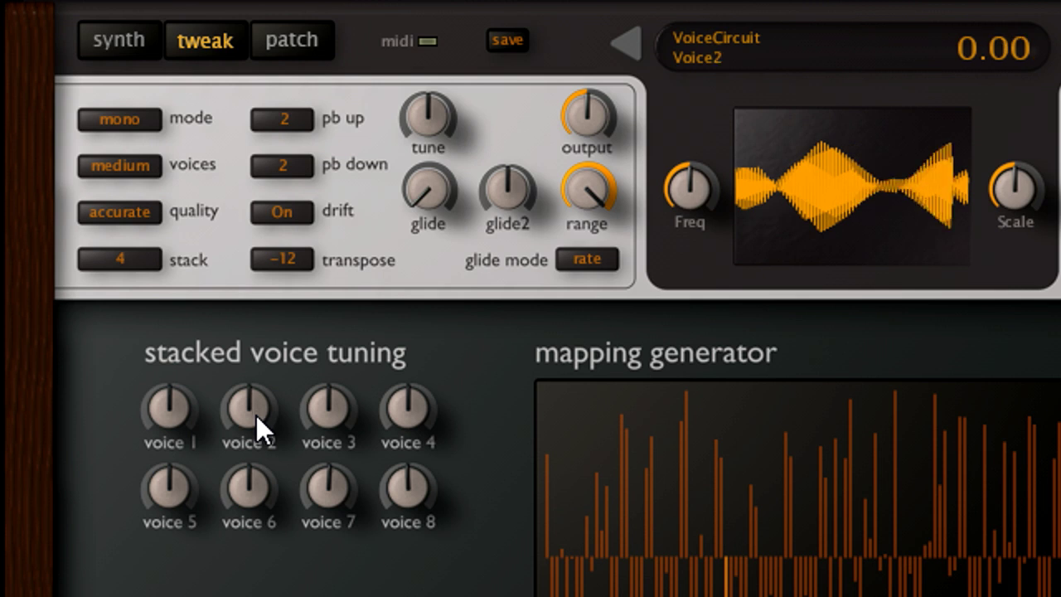
left_click_drag(250, 415, 249, 391)
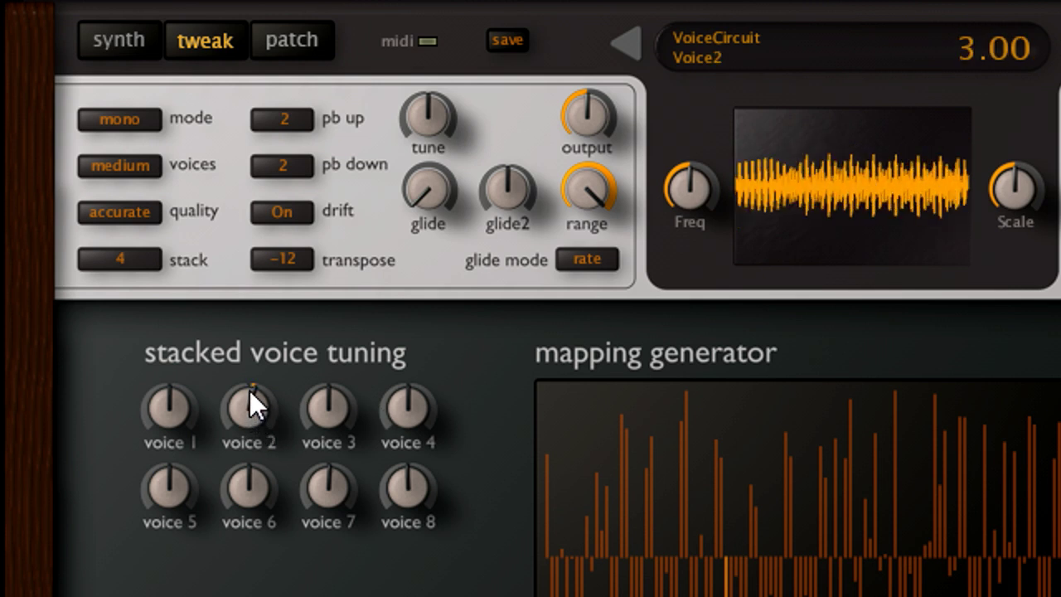
left_click_drag(337, 407, 329, 349)
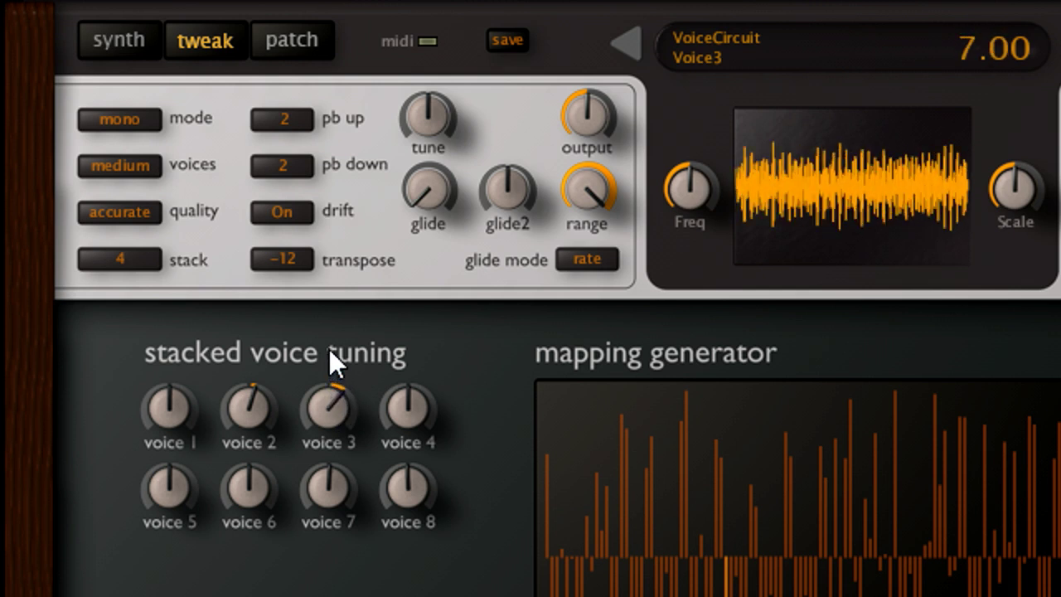
left_click_drag(402, 411, 406, 304)
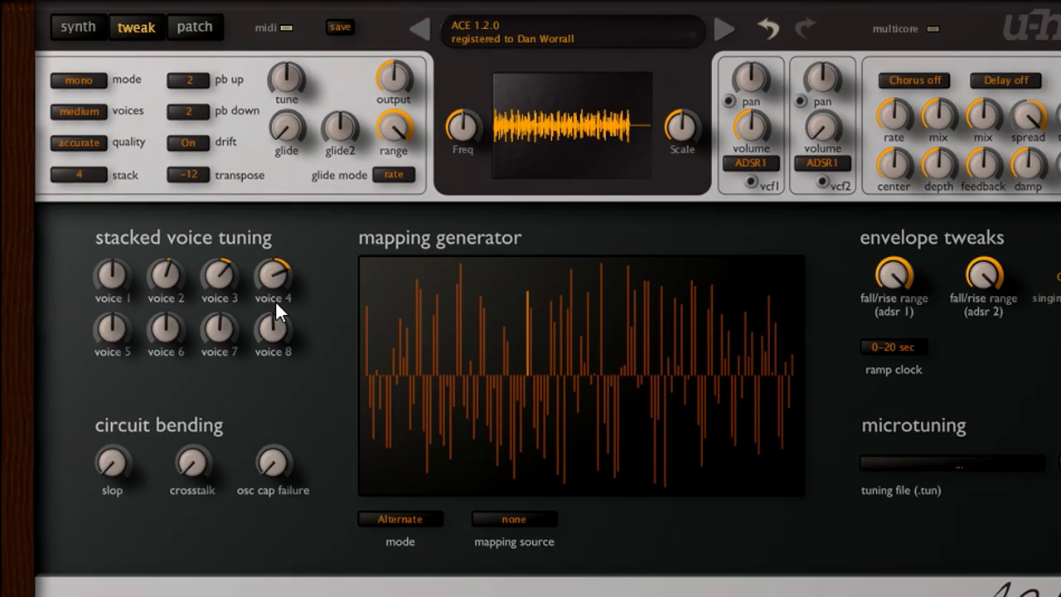
Return to the synth view and raise VCF1's gain to about three quarters
left_click(73, 26)
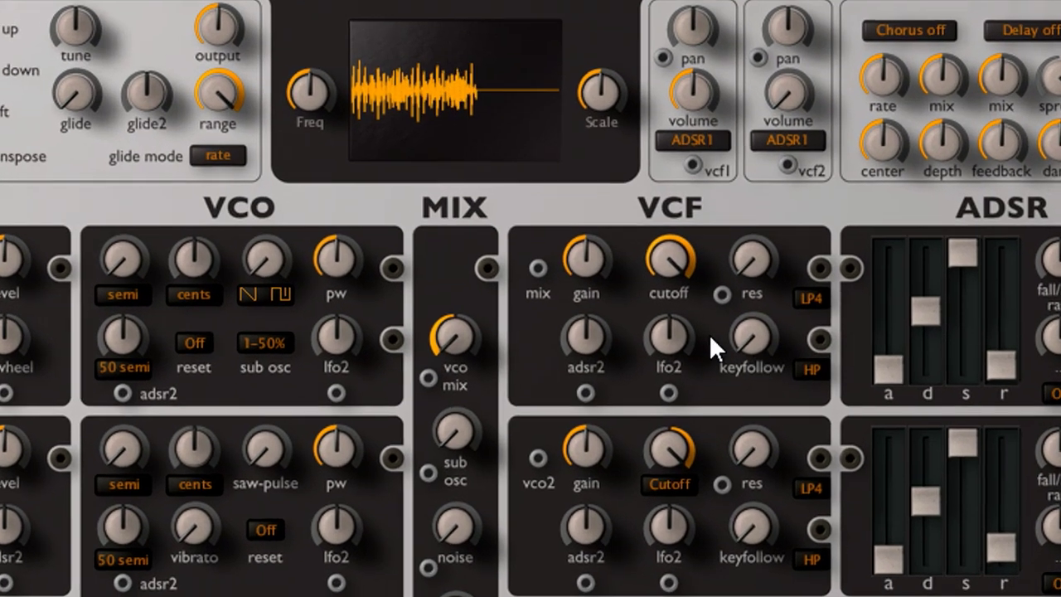
left_click_drag(595, 262, 573, 184)
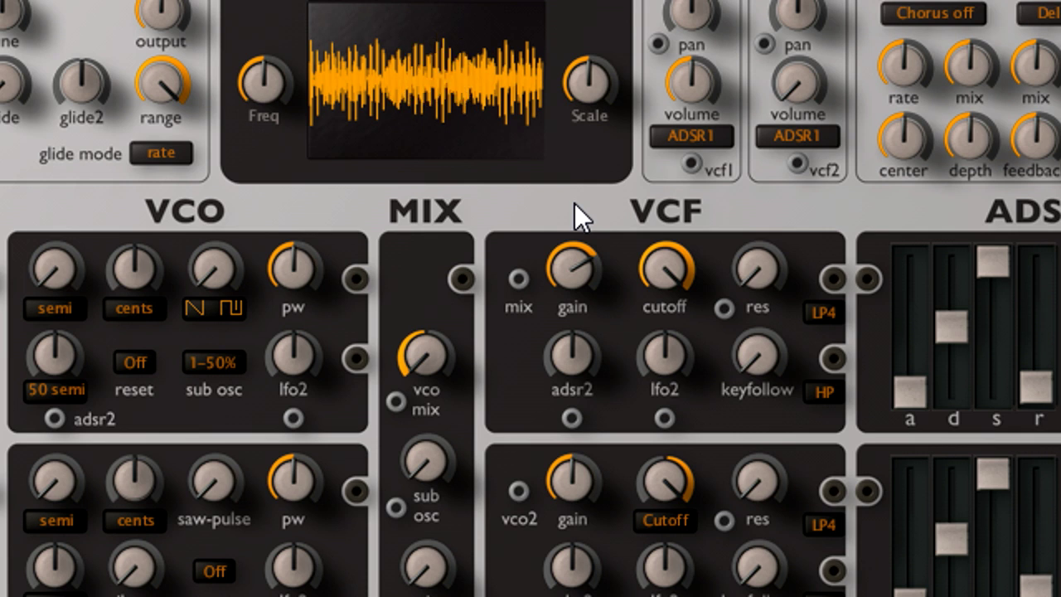
Audition the sub oscillator in the mix, set its mode to 2-50%, and turn its level back down to zero
left_click_drag(436, 468, 459, 253)
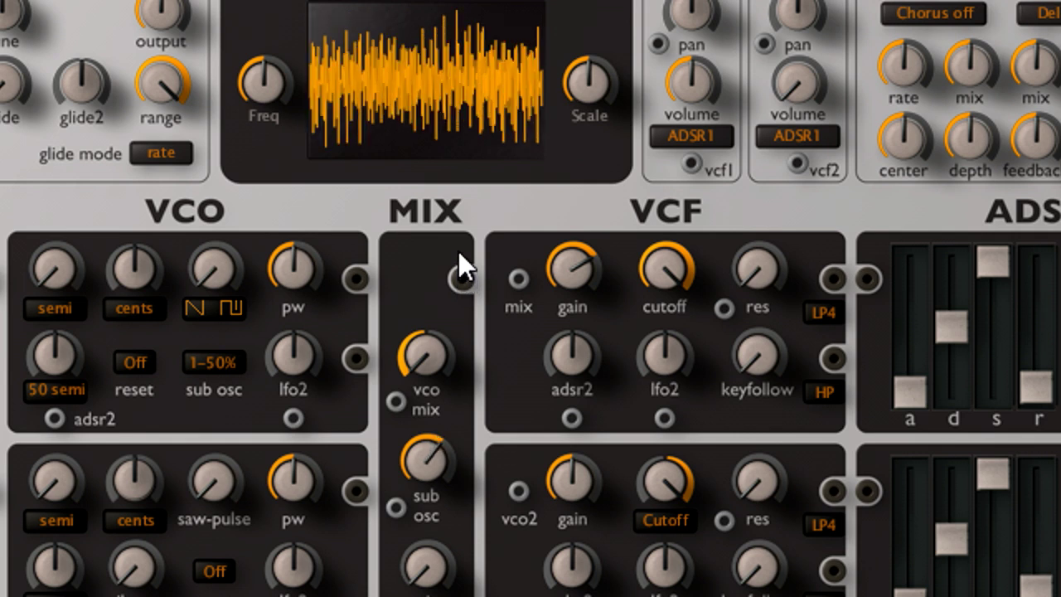
left_click(240, 361)
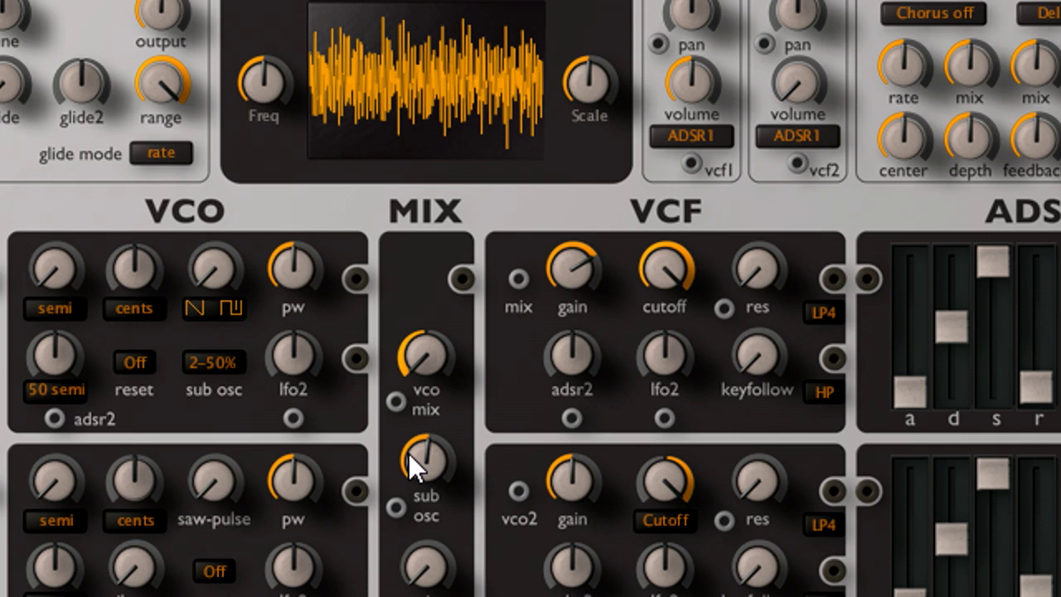
left_click_drag(441, 464, 445, 593)
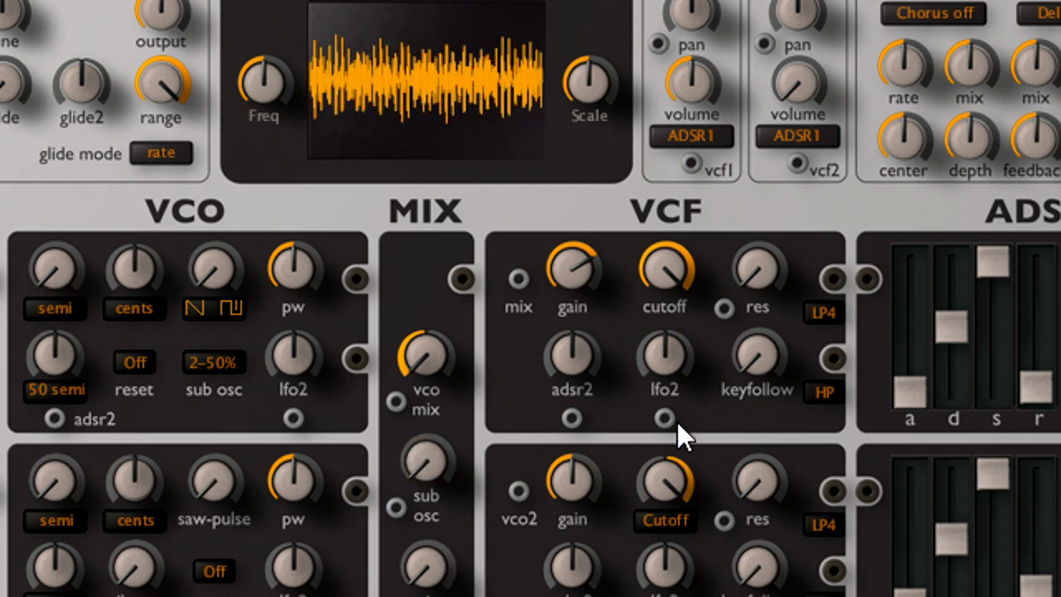
Turn up VCF1's lfo2 cutoff modulation and raise the second LFO's synced rate with a saw waveform
left_click_drag(668, 358, 669, 209)
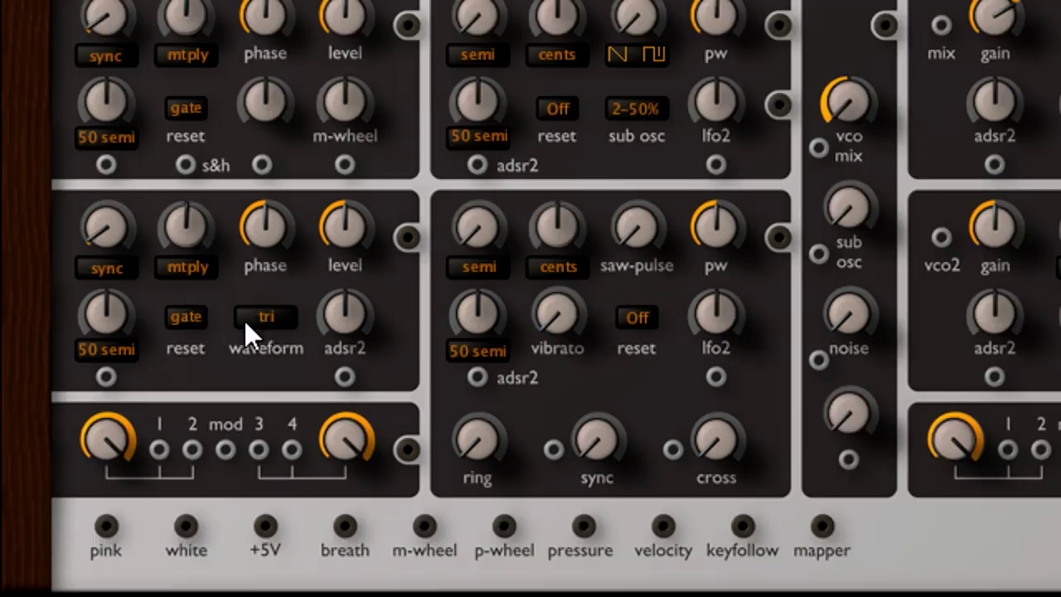
left_click_drag(119, 214, 117, 172)
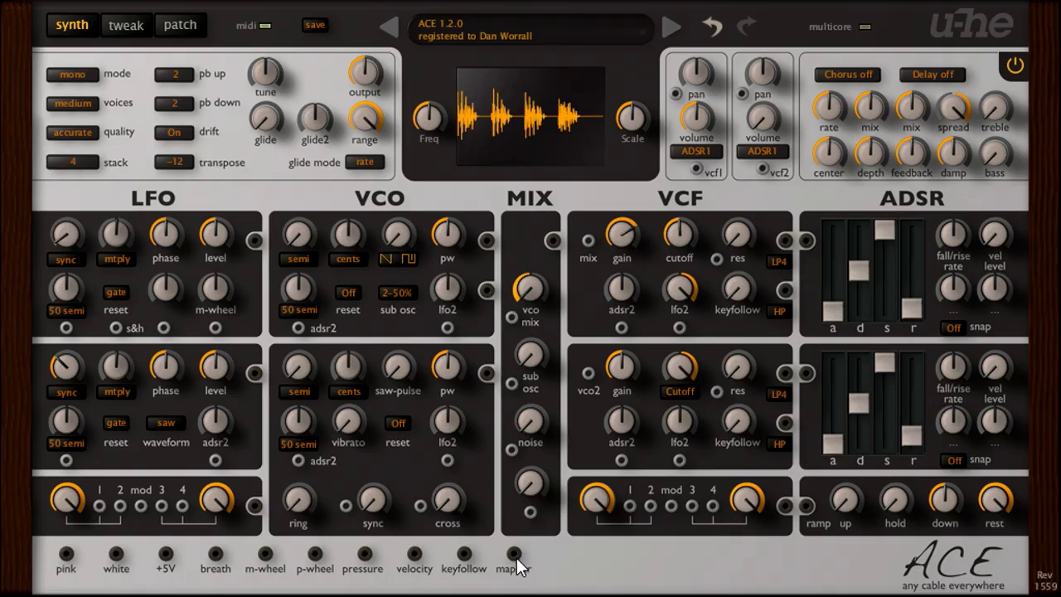
Patch the mapper into VCF1's adsr2 modulation input and set the modulation depth to 150.00
left_click_drag(514, 554, 624, 330)
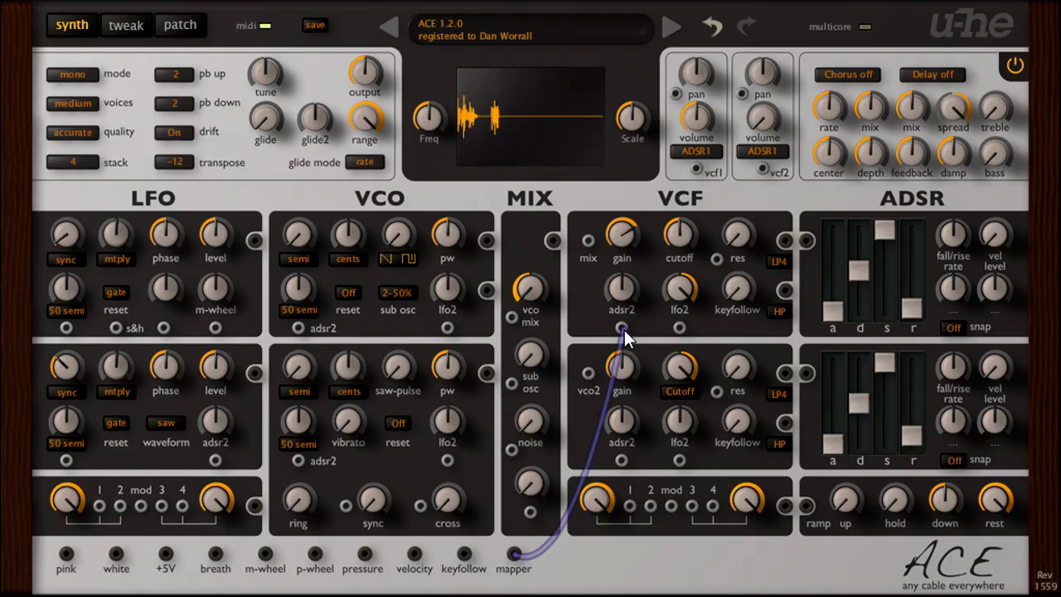
left_click_drag(629, 287, 630, 211)
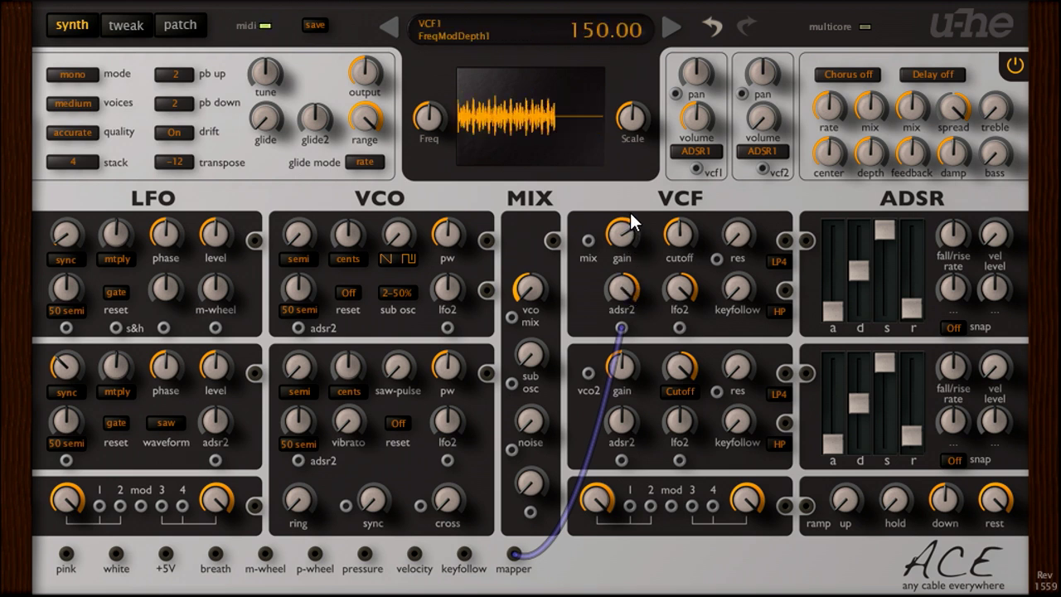
Give the mapping generator 4 steps and set its mapping source to StackVoice
left_click(114, 26)
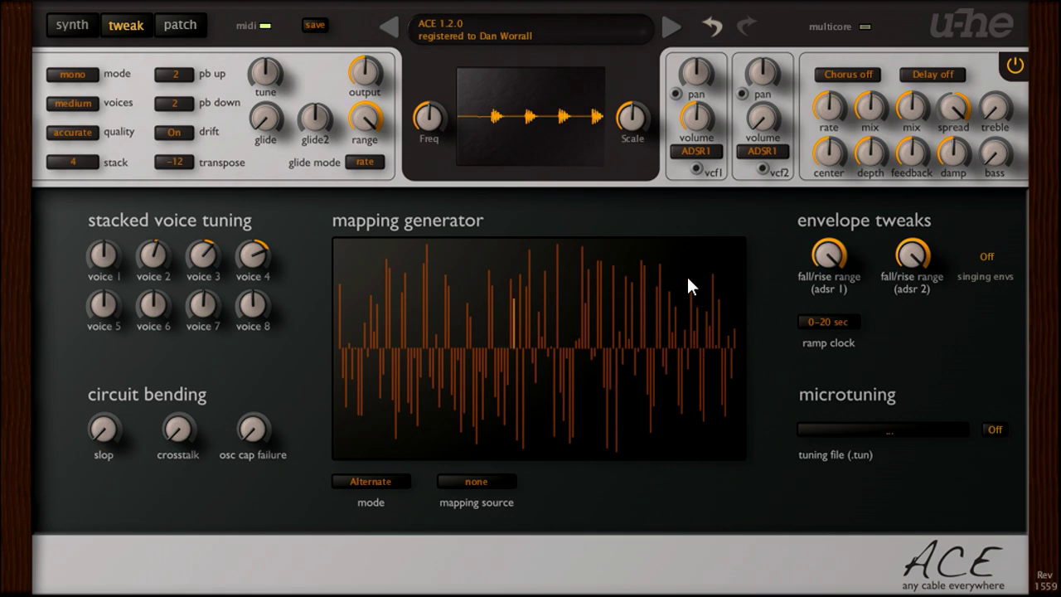
right_click(465, 329)
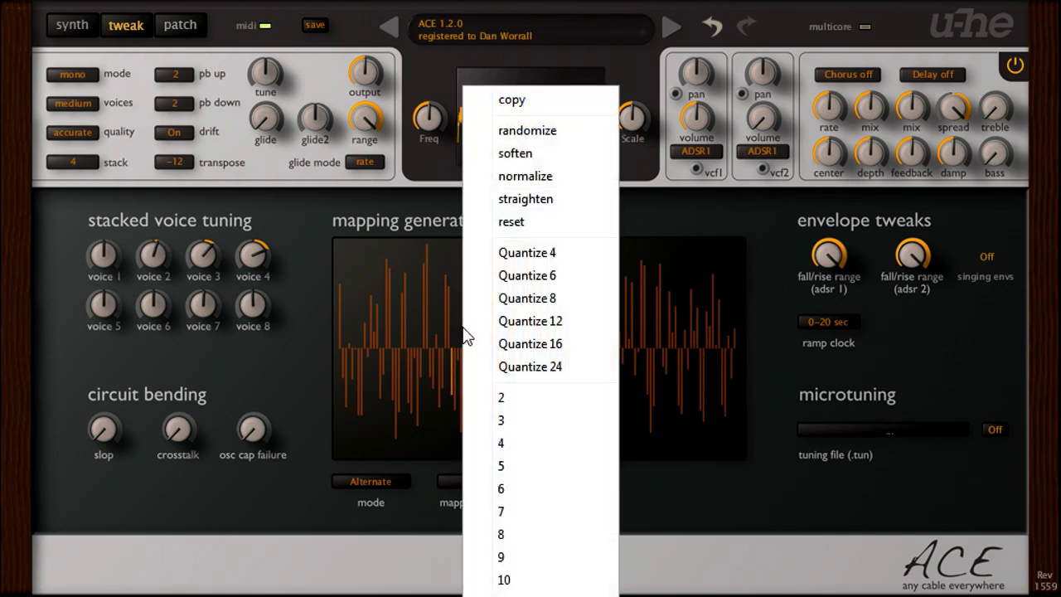
left_click(545, 445)
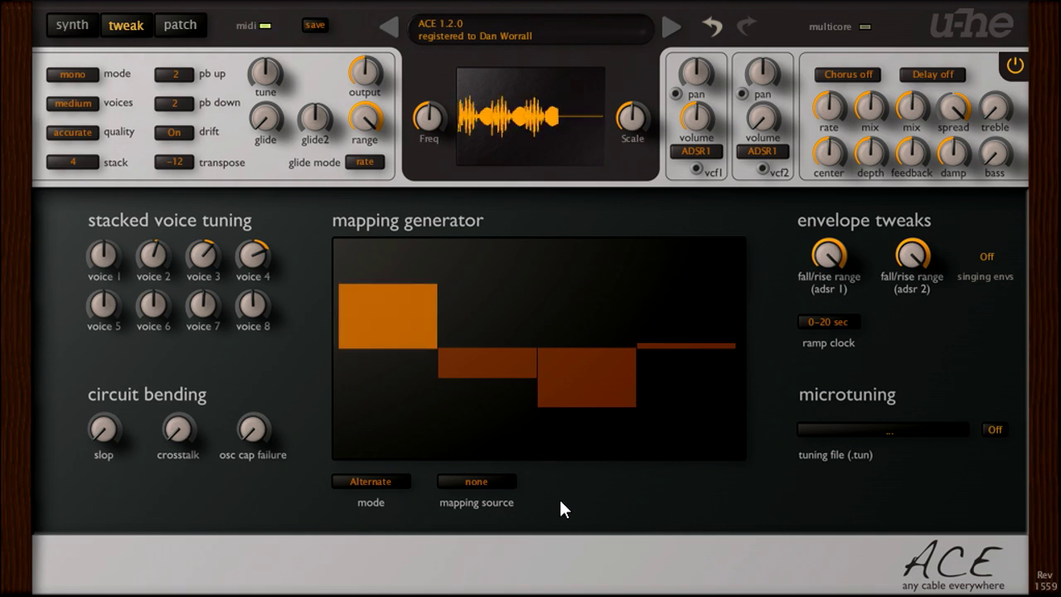
left_click(478, 483)
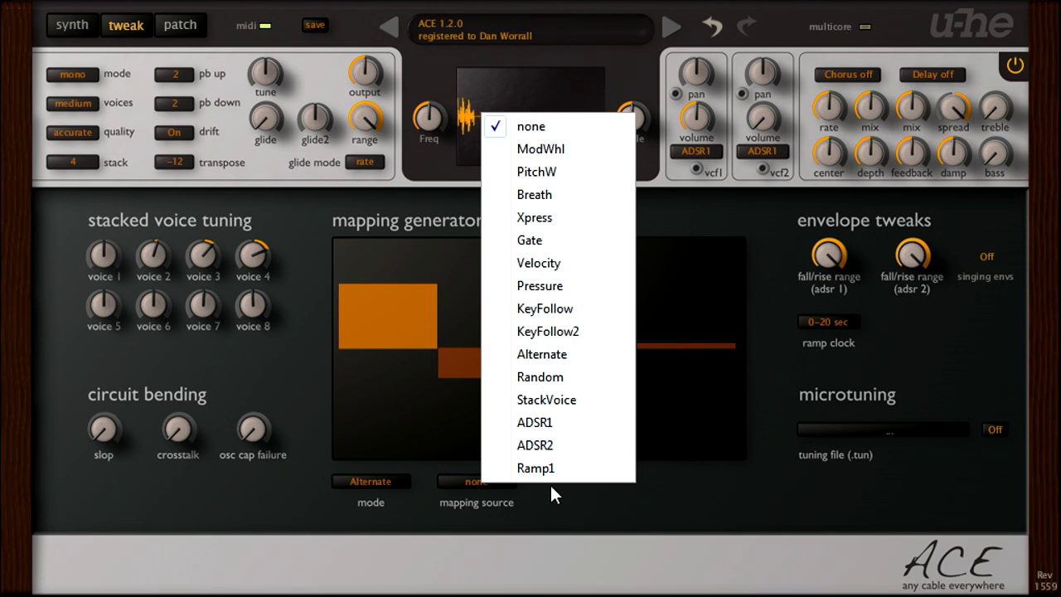
left_click(590, 402)
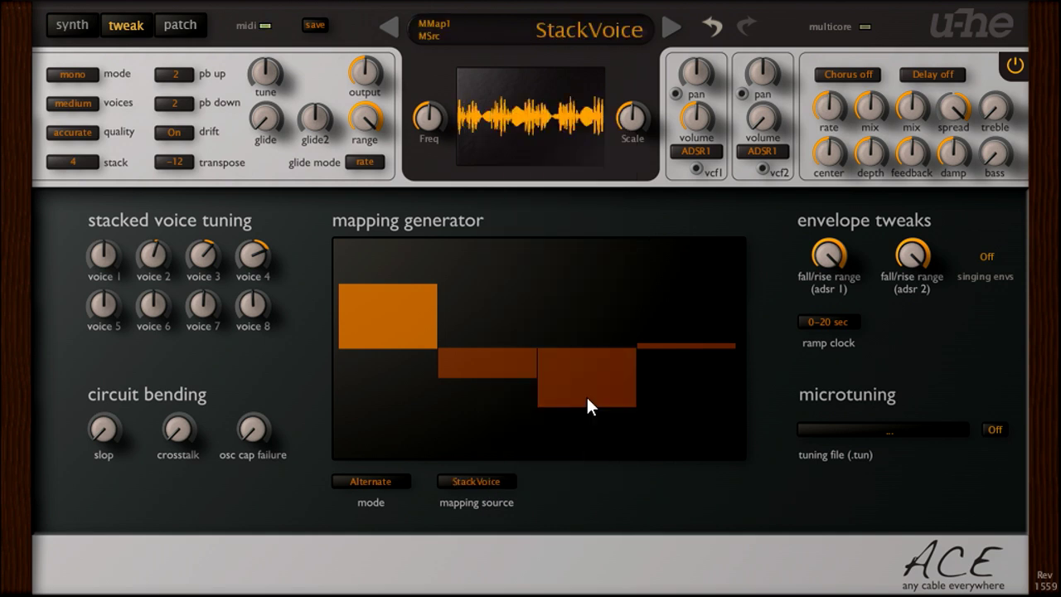
Edit the mapping generator's step values, with step 1 at 16.00, and reset the whole map to zero
left_click(419, 316)
mouse_move(419, 344)
left_mouse_down()
mouse_move(476, 347)
mouse_move(478, 249)
mouse_move(481, 342)
mouse_move(566, 350)
mouse_move(566, 246)
mouse_move(566, 336)
mouse_move(650, 343)
mouse_move(677, 273)
mouse_move(675, 244)
mouse_move(673, 323)
mouse_move(534, 346)
mouse_move(365, 327)
mouse_move(365, 257)
mouse_move(371, 334)
left_mouse_up()
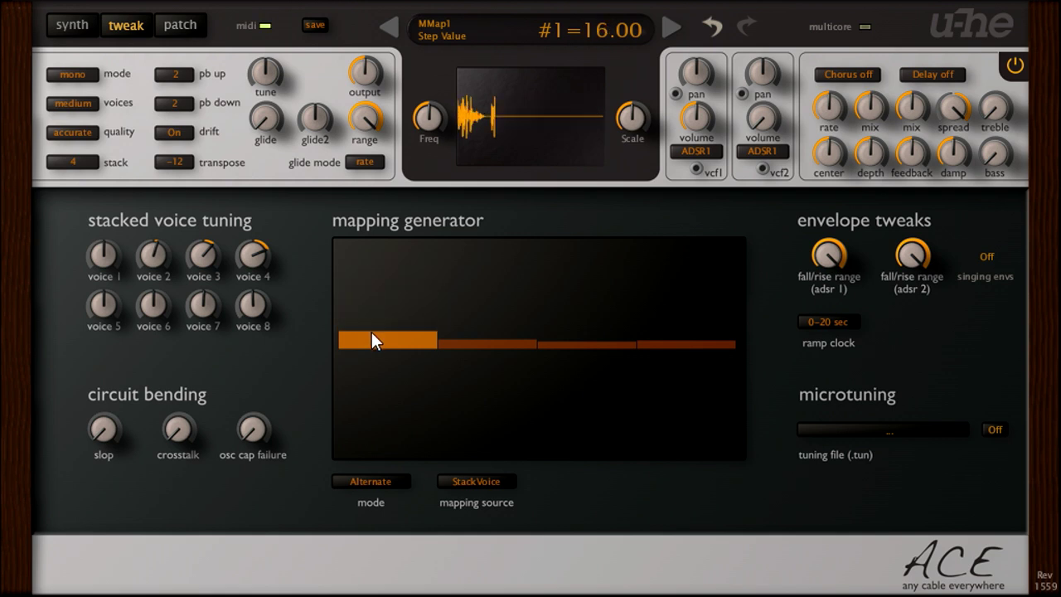
right_click(407, 310)
left_click(496, 230)
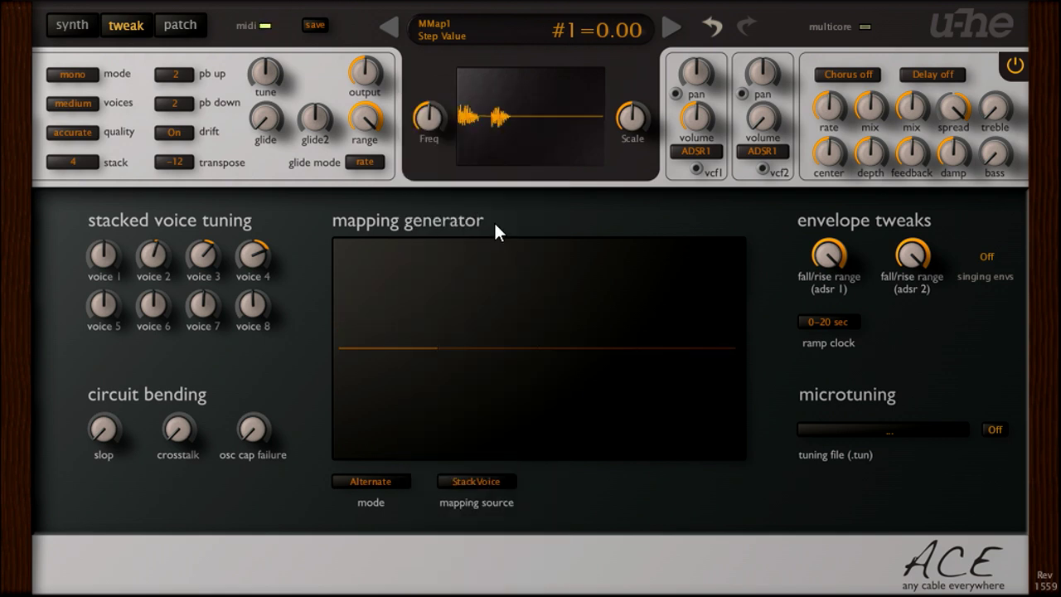
Return to the synth view and move the mapper cable from VCF1's adsr2 input to the second LFO's rate modulation input
left_click(66, 23)
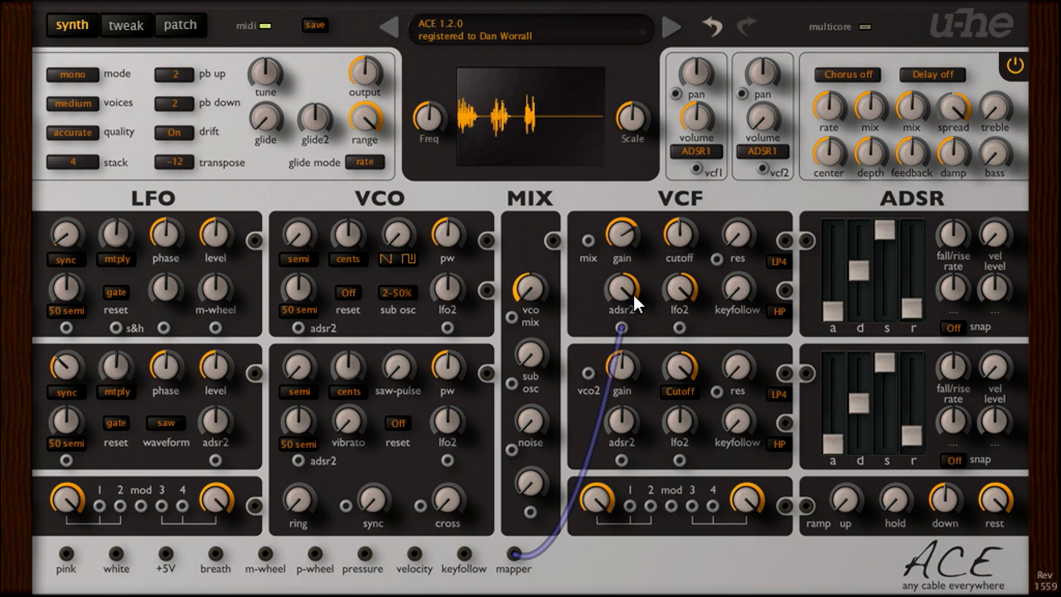
left_click_drag(621, 328, 67, 457)
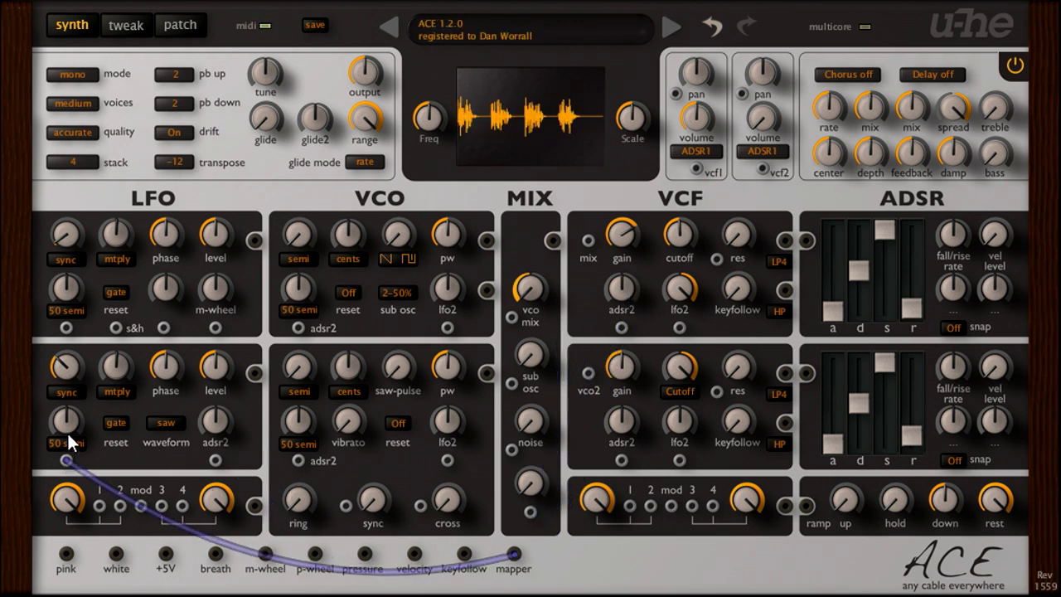
Set the second LFO's rate modulation depth to 12.00
mouse_move(67, 419)
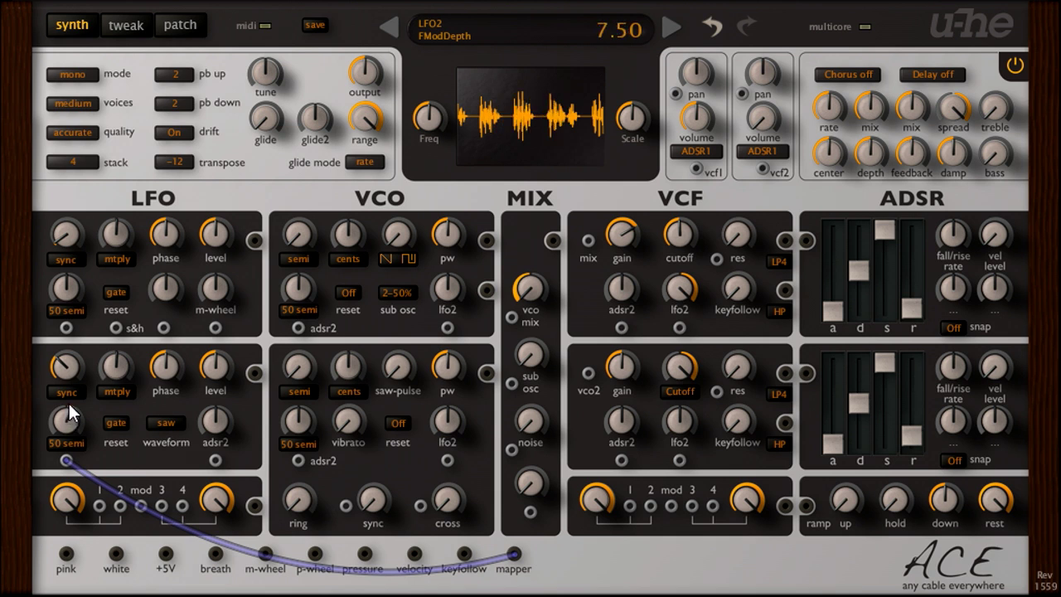
left_click_drag(69, 403, 68, 395)
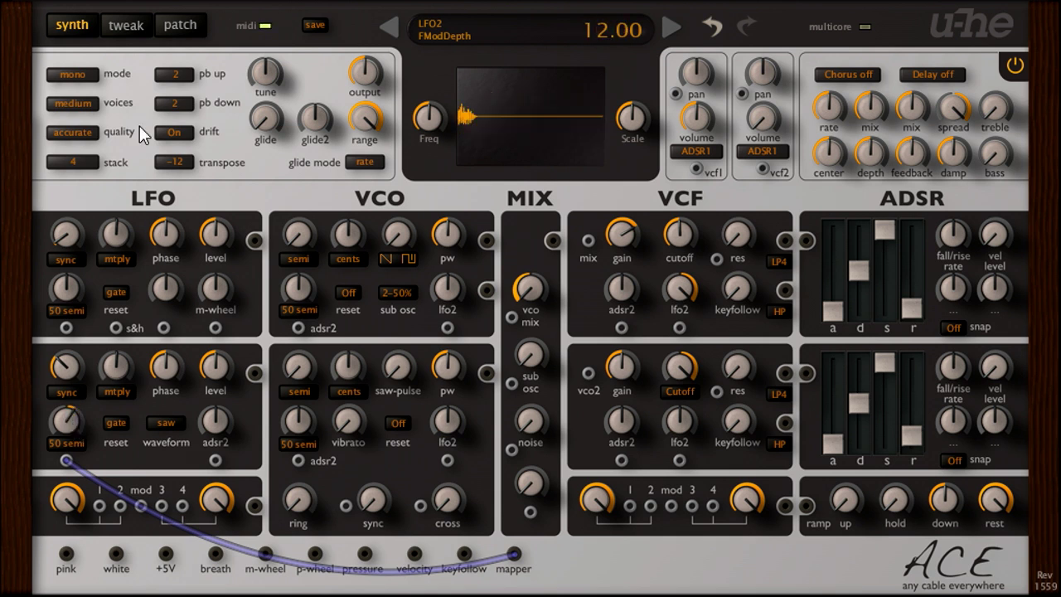
Set the mapping generator's step 1 to -100.00, step 2 to its maximum and step 4 to -58.00, and apply Quantize 12 to the map
left_click(124, 26)
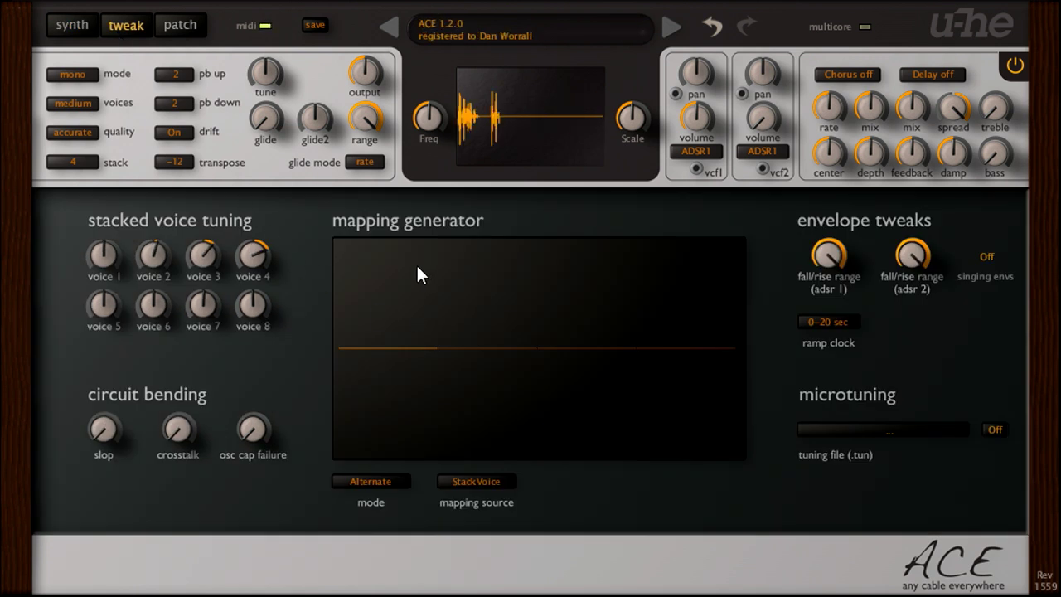
left_click_drag(369, 329, 377, 470)
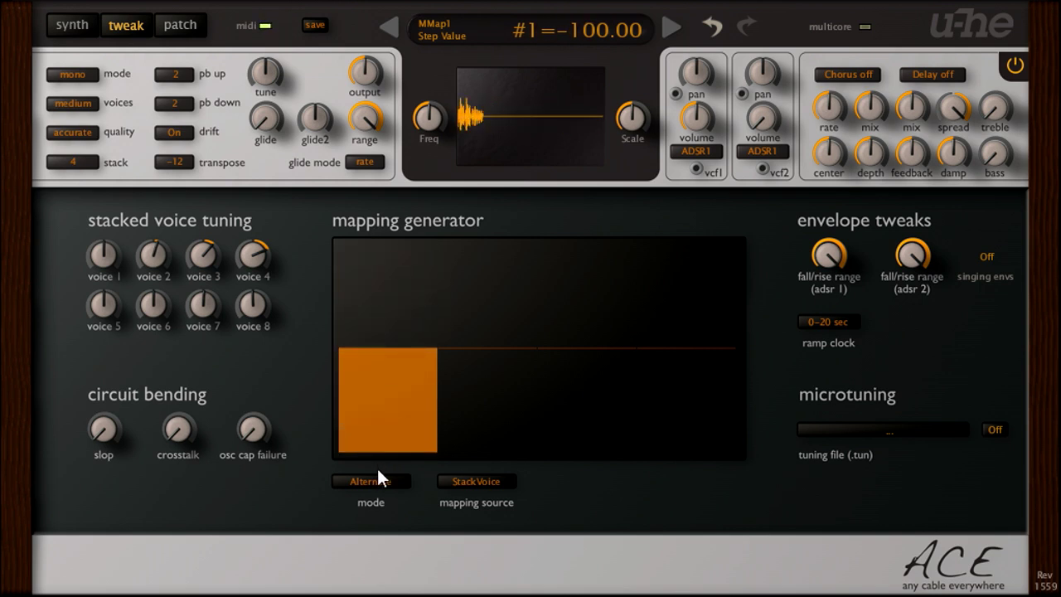
left_click_drag(487, 310, 481, 246)
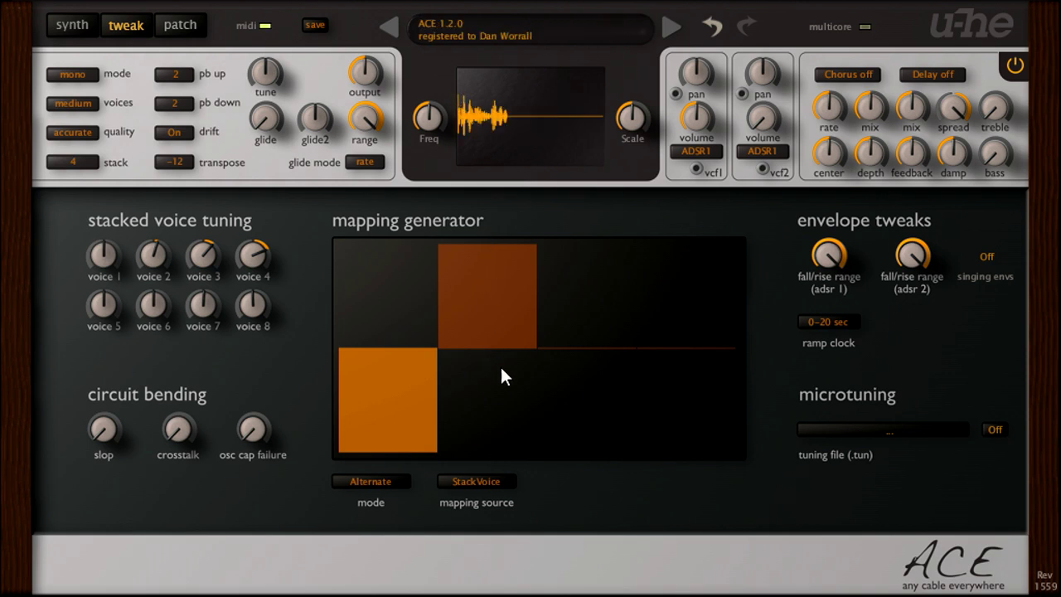
left_click_drag(705, 365, 719, 406)
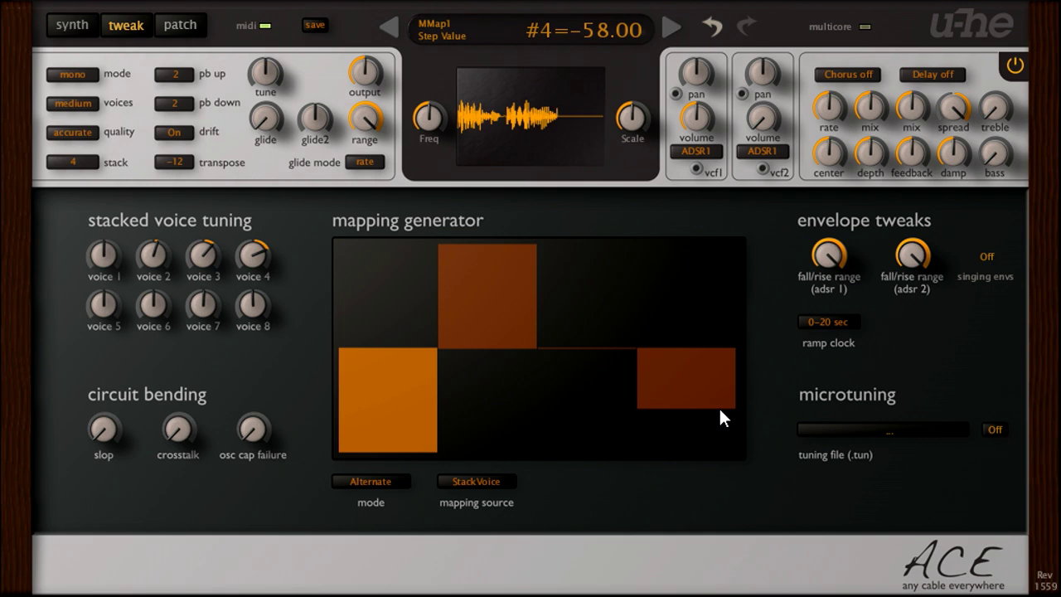
right_click(675, 319)
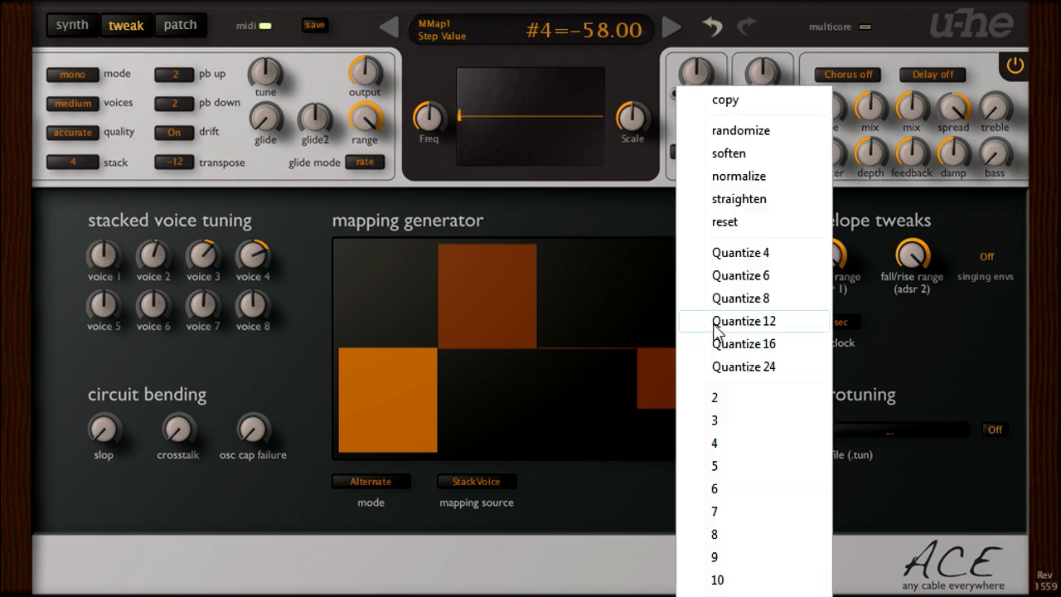
left_click(773, 325)
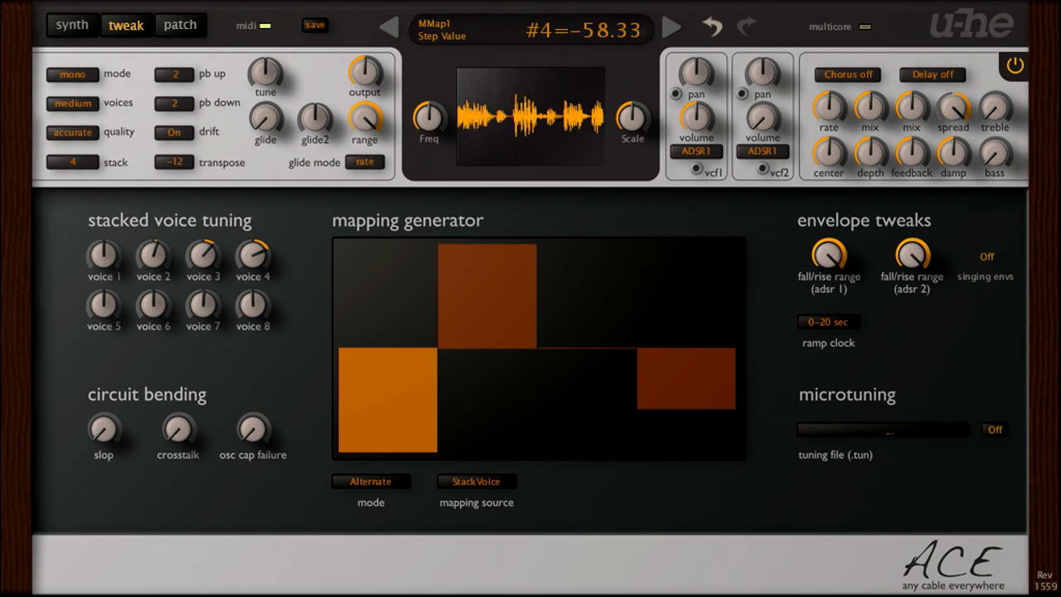